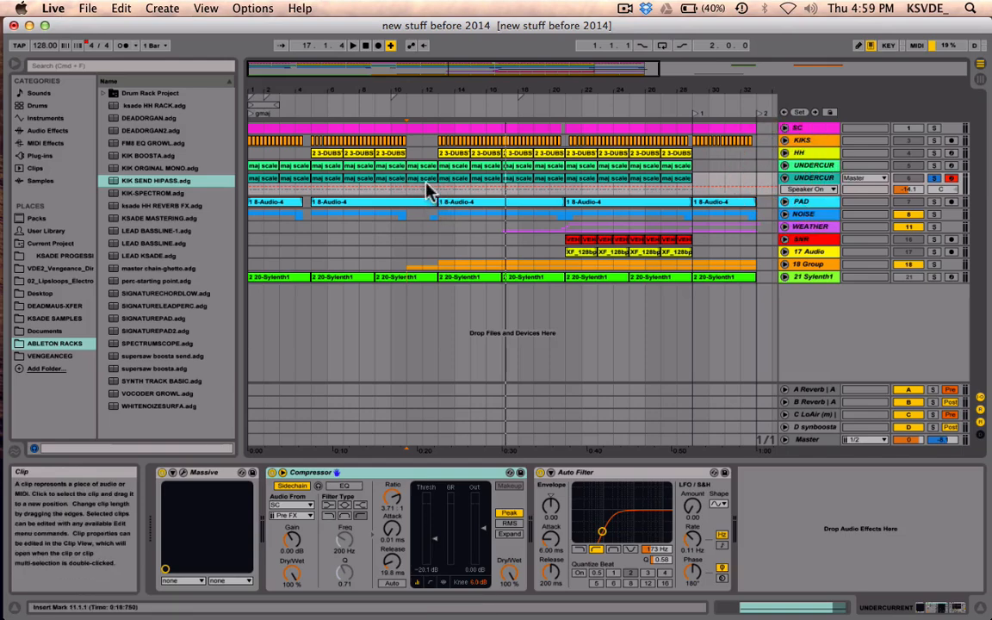
Loop the two-bar UNDERCURRENT clip starting at bar 3 and switch off the track's Compressor
left_click(287, 181)
key("super+l")
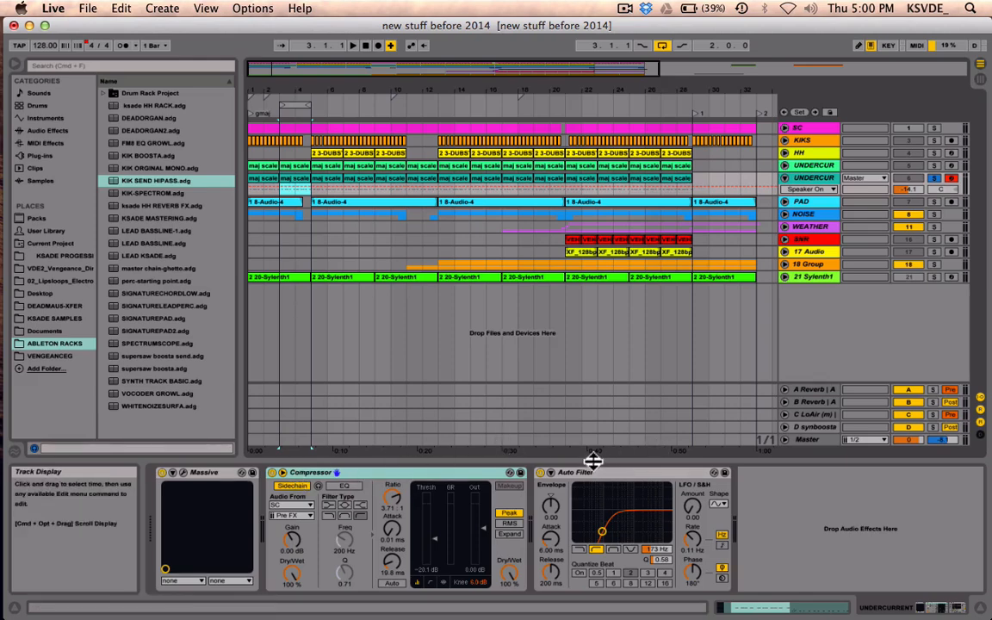
left_click(561, 476)
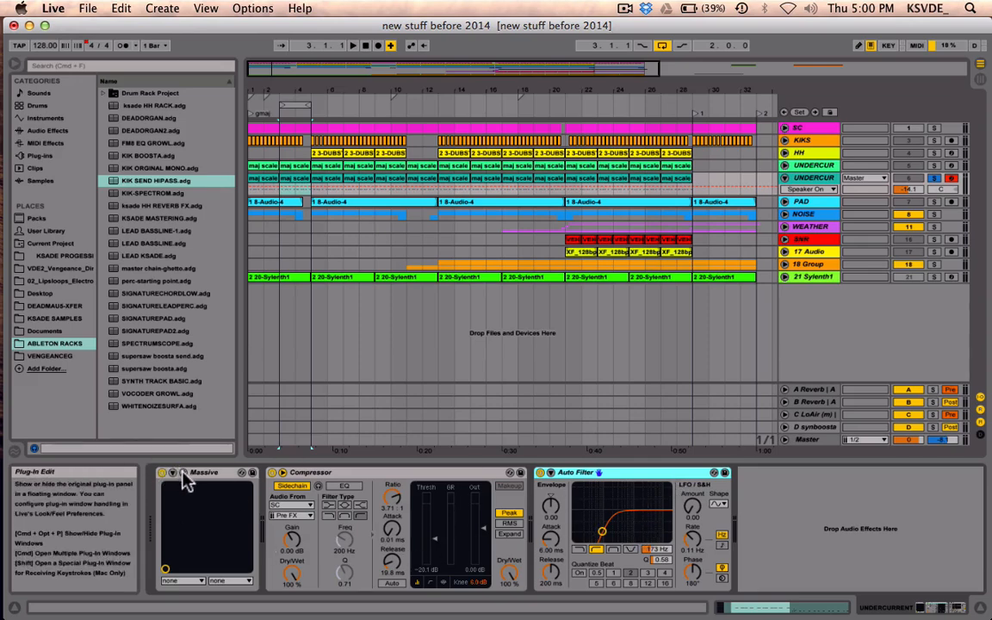
left_click(272, 473)
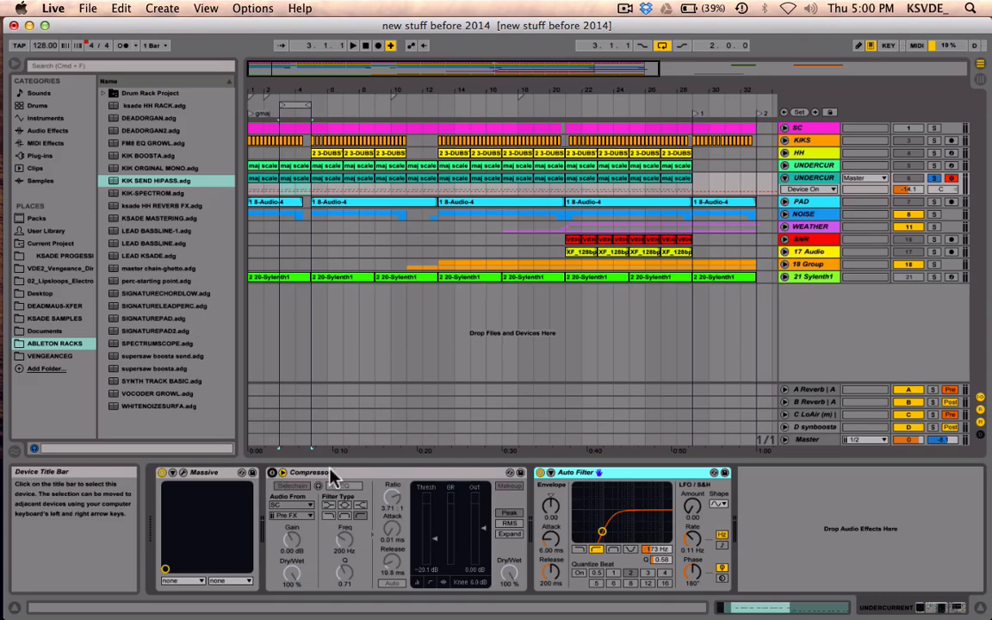
Open the track's Massive editor window and switch off the noise oscillator
left_click(184, 476)
mouse_move(565, 39)
left_mouse_down()
mouse_move(585, 36)
mouse_move(571, 39)
mouse_move(572, 59)
left_mouse_up()
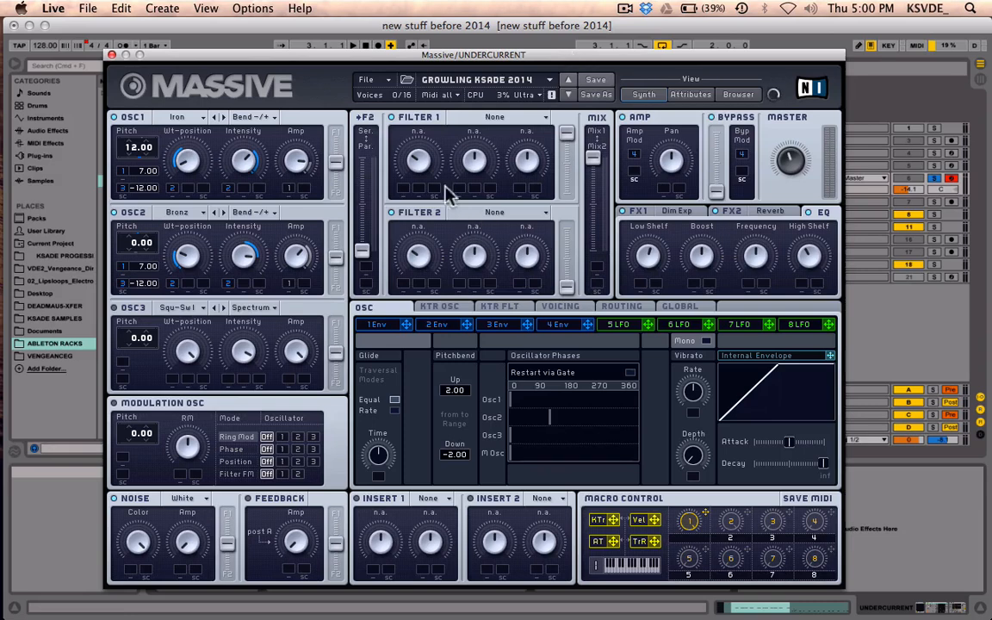
left_click(392, 212)
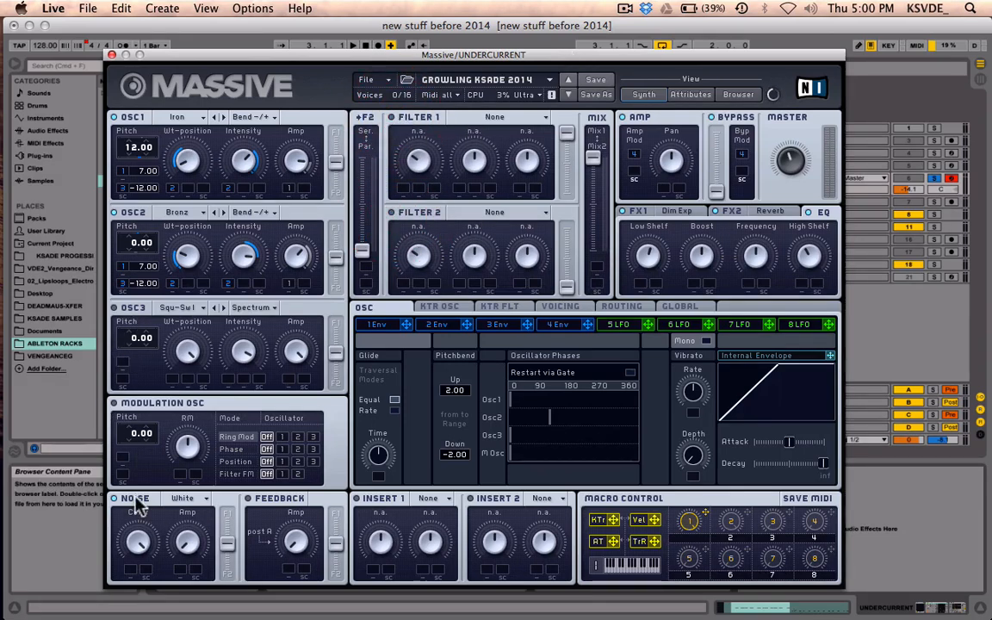
left_click(114, 499)
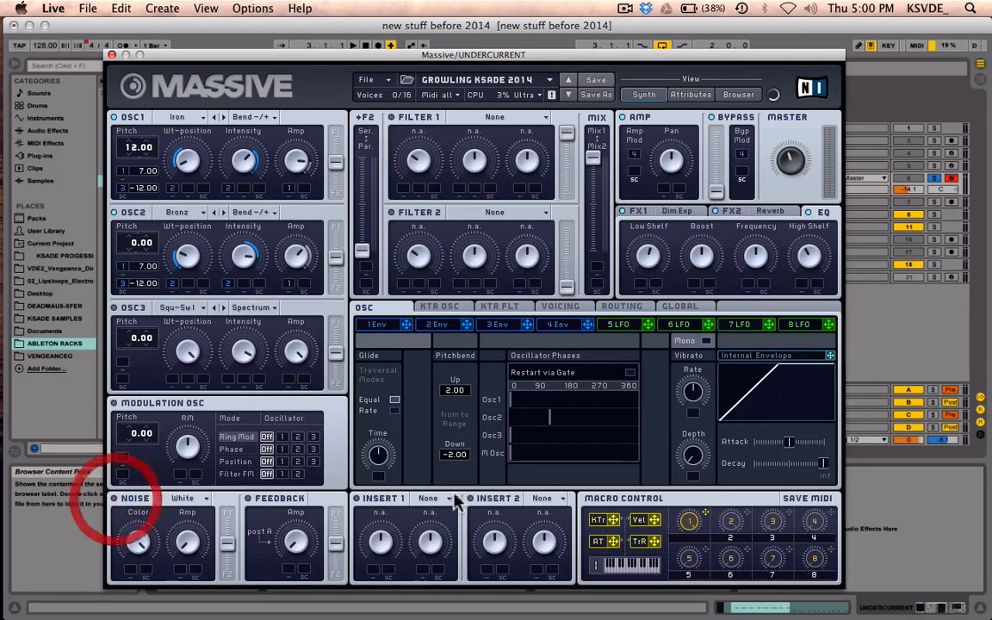
Examine Massive's voicing settings, the FX1, FX2 and EQ sections, and the oscillator, key-tracking and global pages
left_click(570, 311)
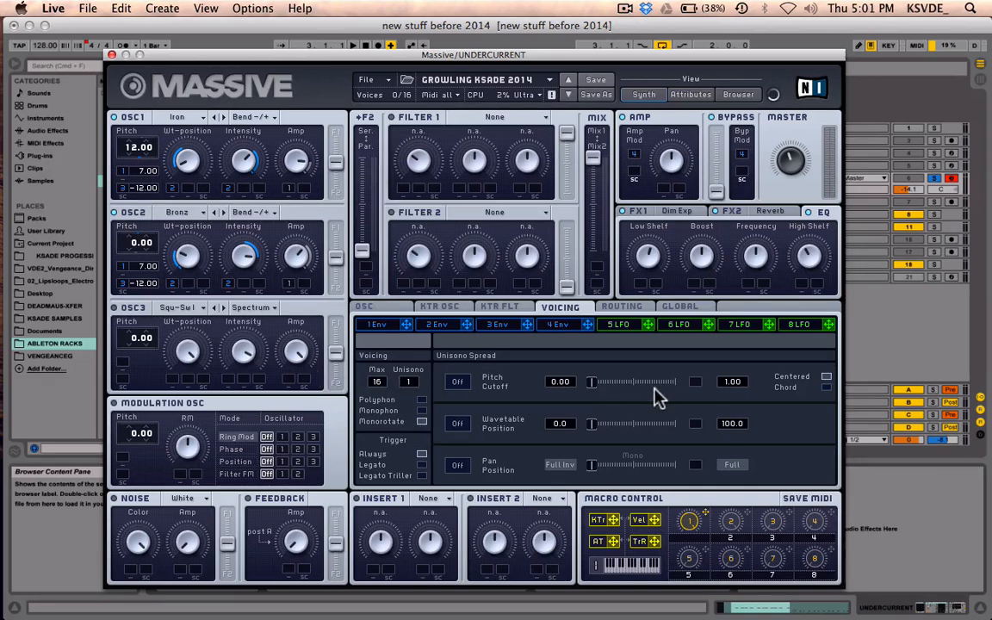
left_click(662, 214)
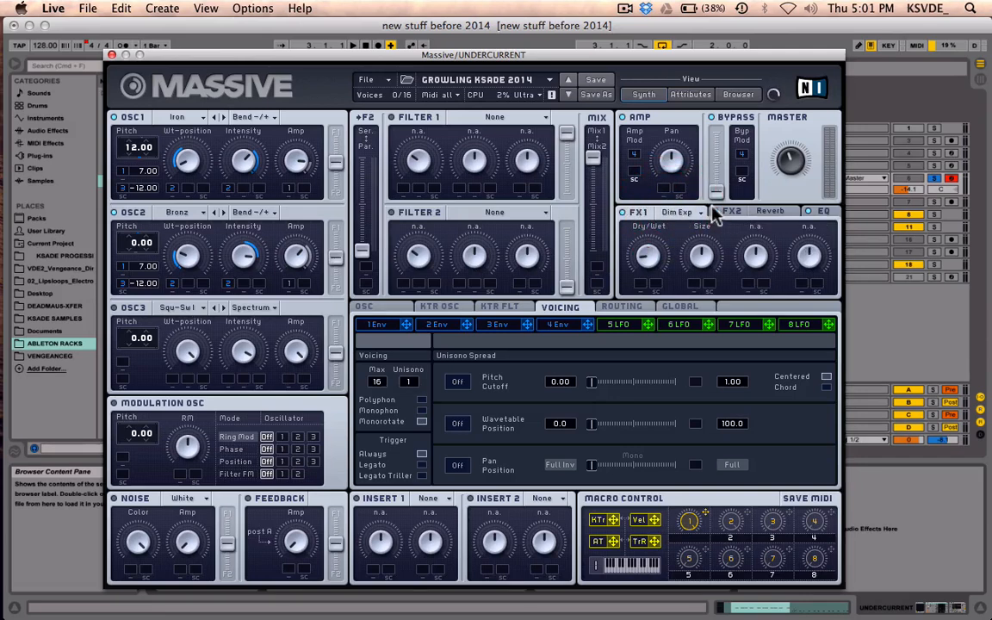
left_click(766, 216)
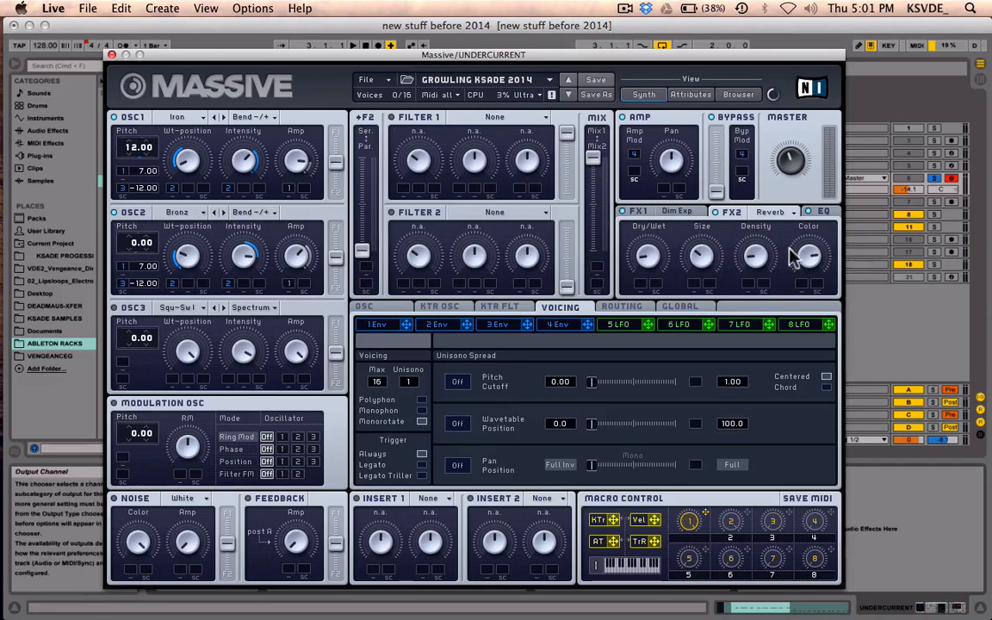
left_click(823, 212)
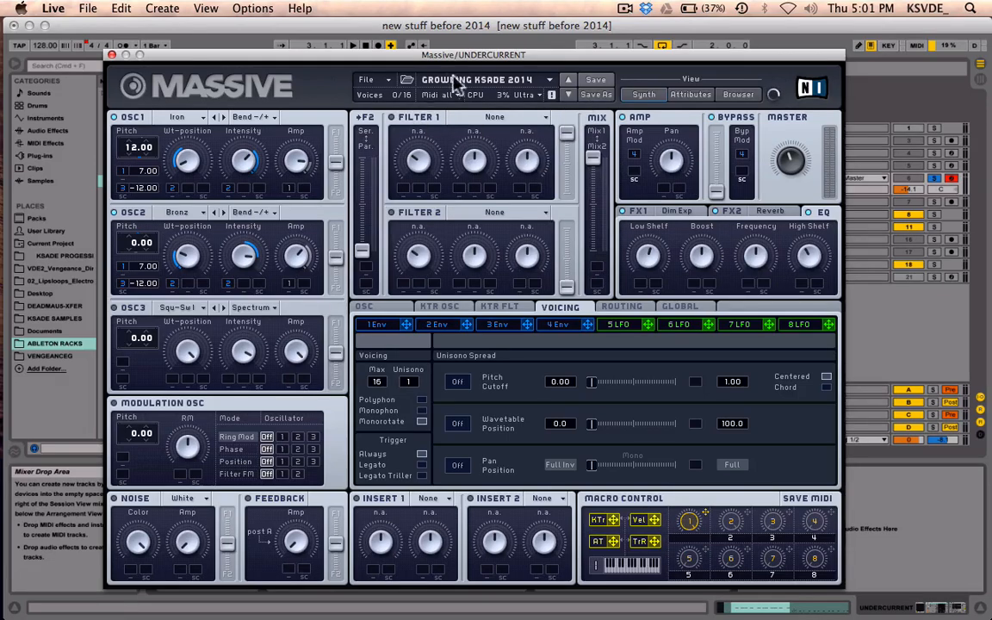
left_click(381, 308)
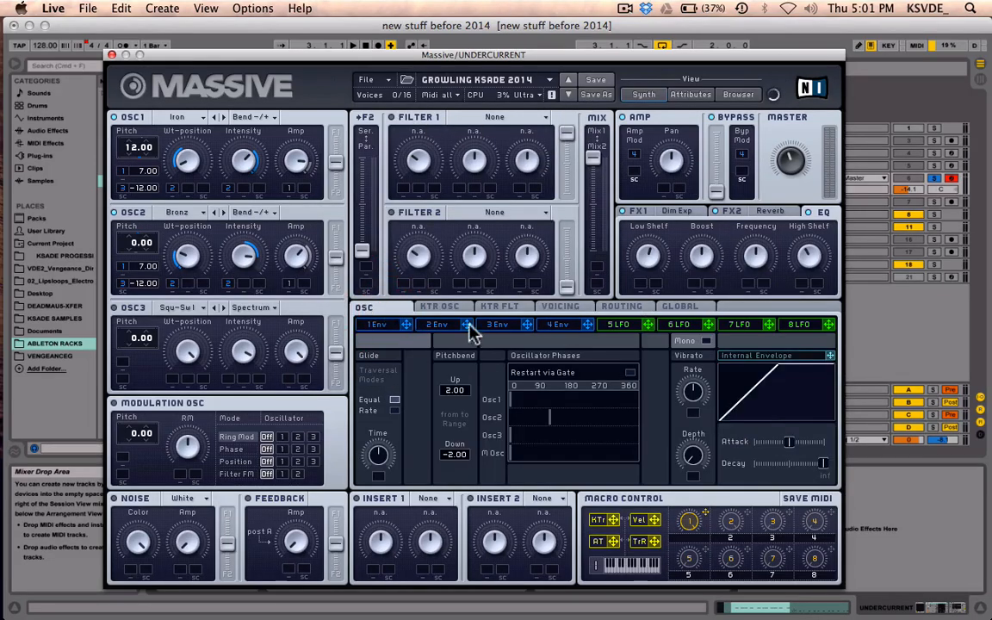
left_click(439, 308)
left_click(501, 307)
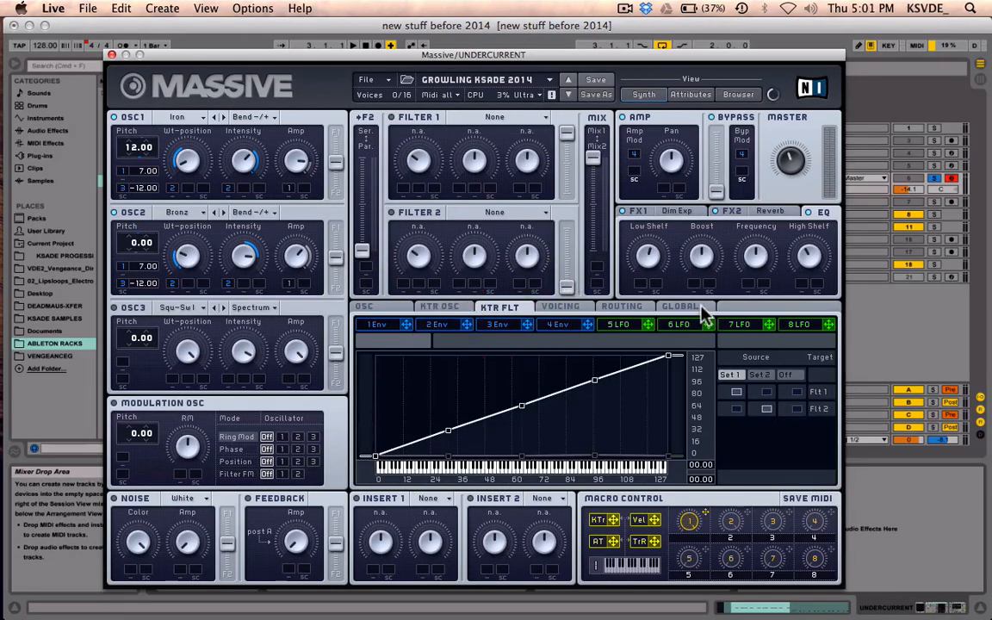
left_click(685, 307)
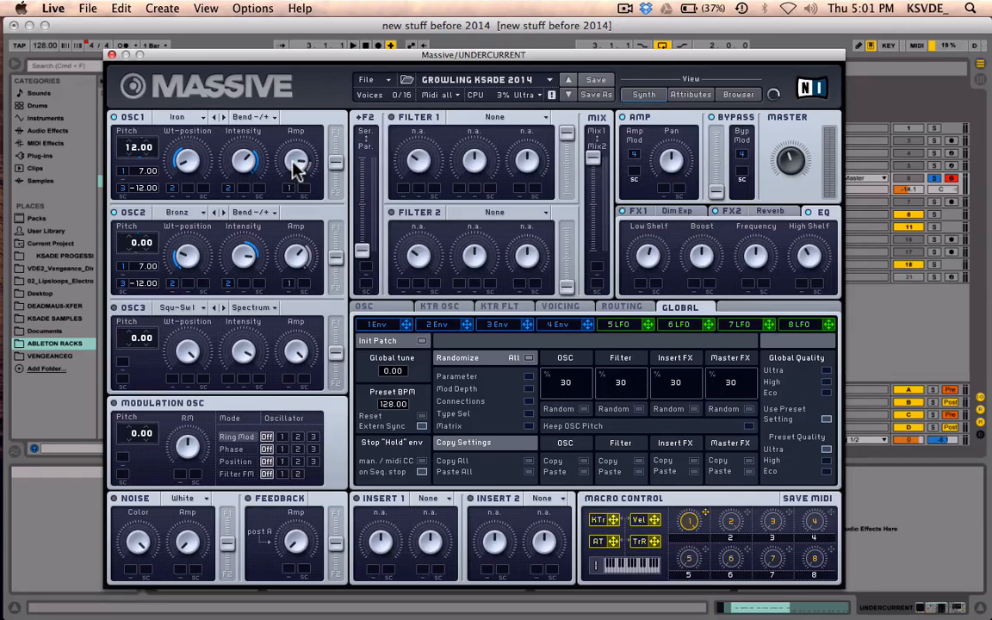
Examine the wavetable choices for OSC1 and OSC2 and the available wavetable modes for OSC1
left_click(183, 119)
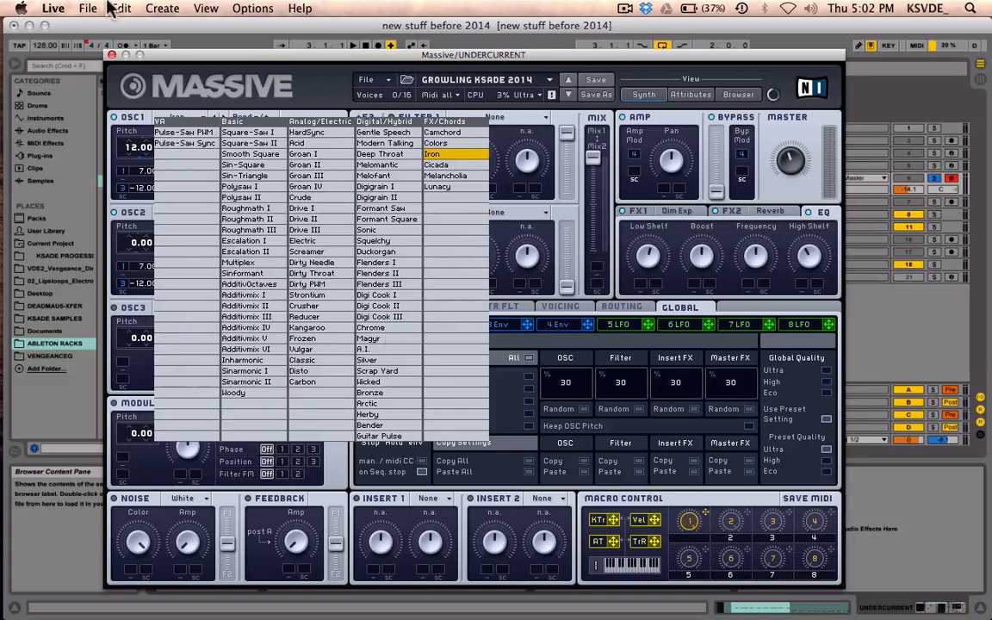
left_click(157, 81)
left_click(177, 213)
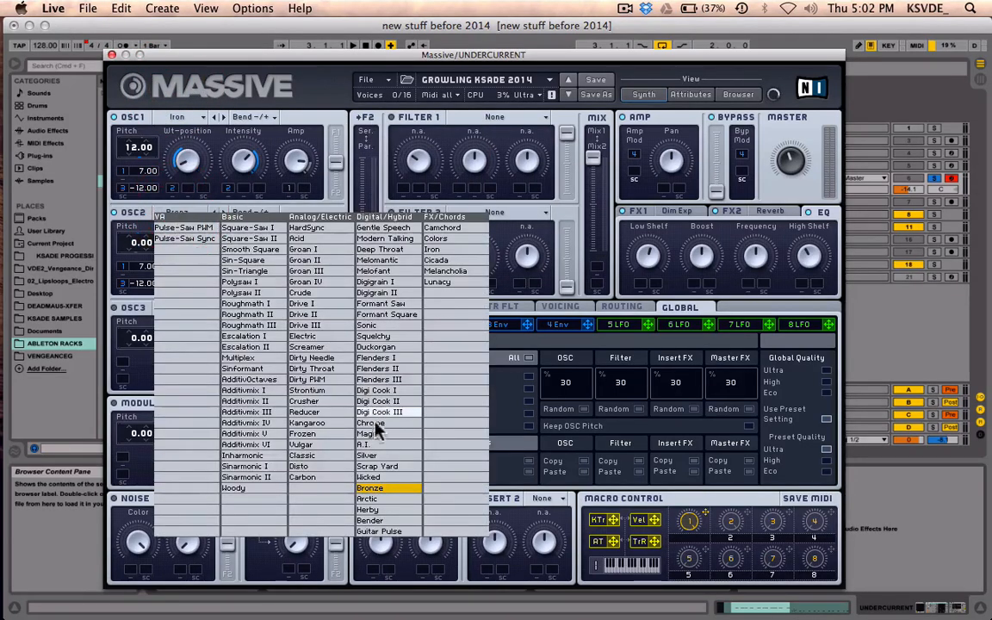
left_click(211, 65)
left_click(184, 121)
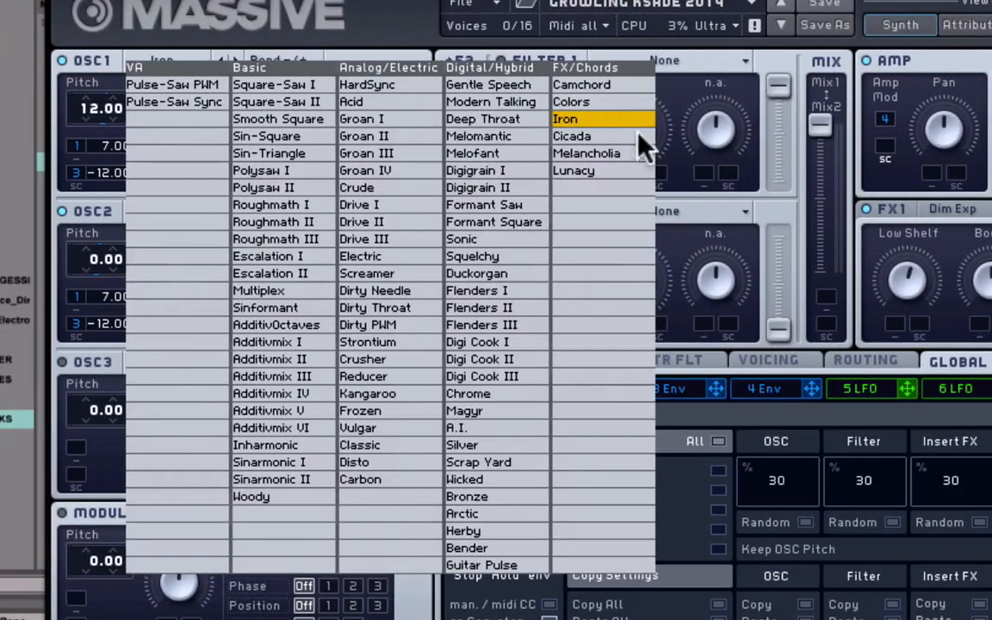
left_click(383, 26)
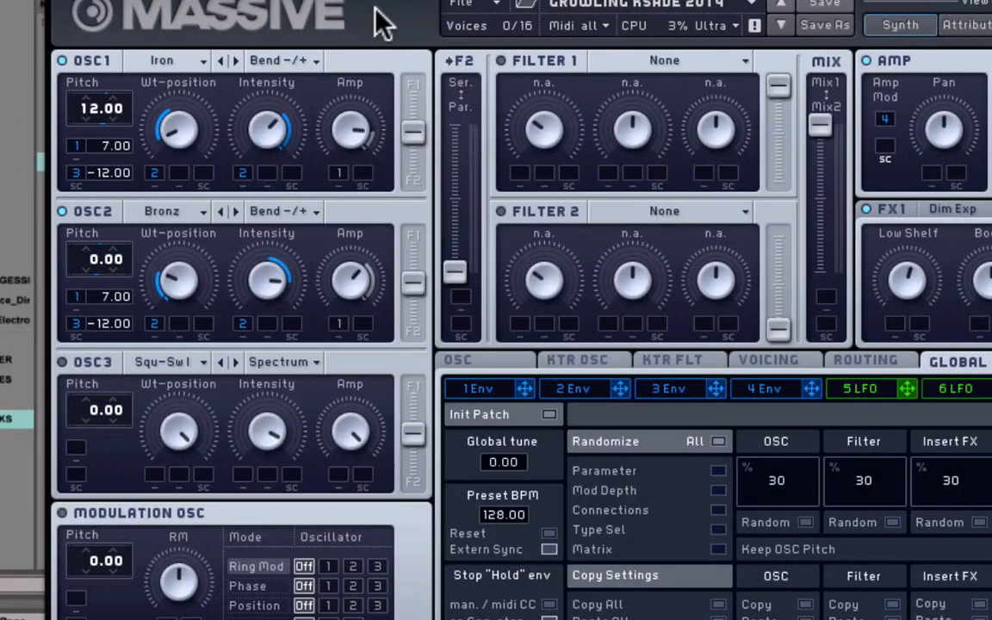
left_click(189, 60)
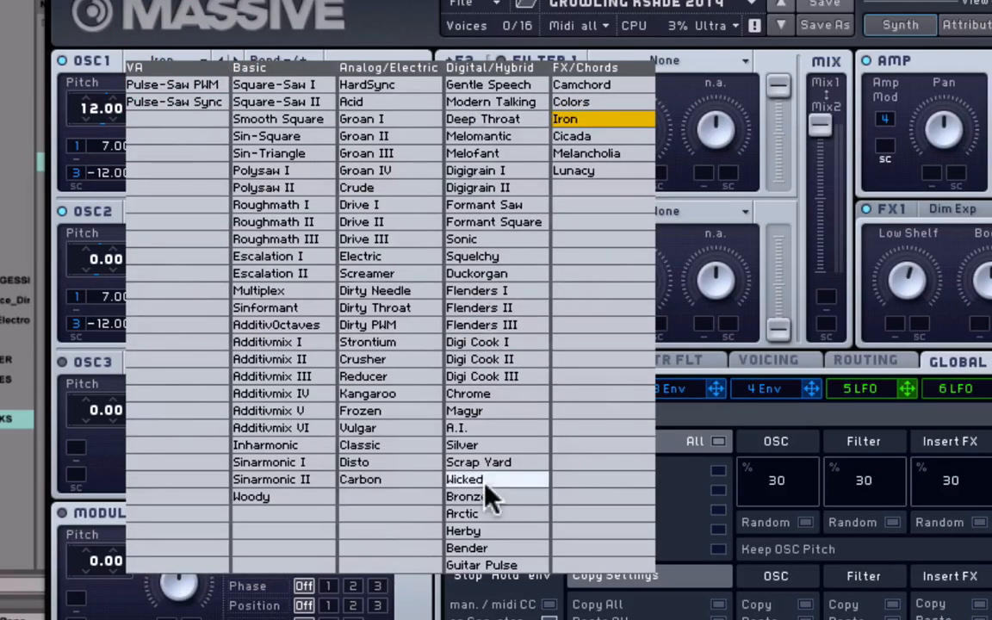
left_click(239, 19)
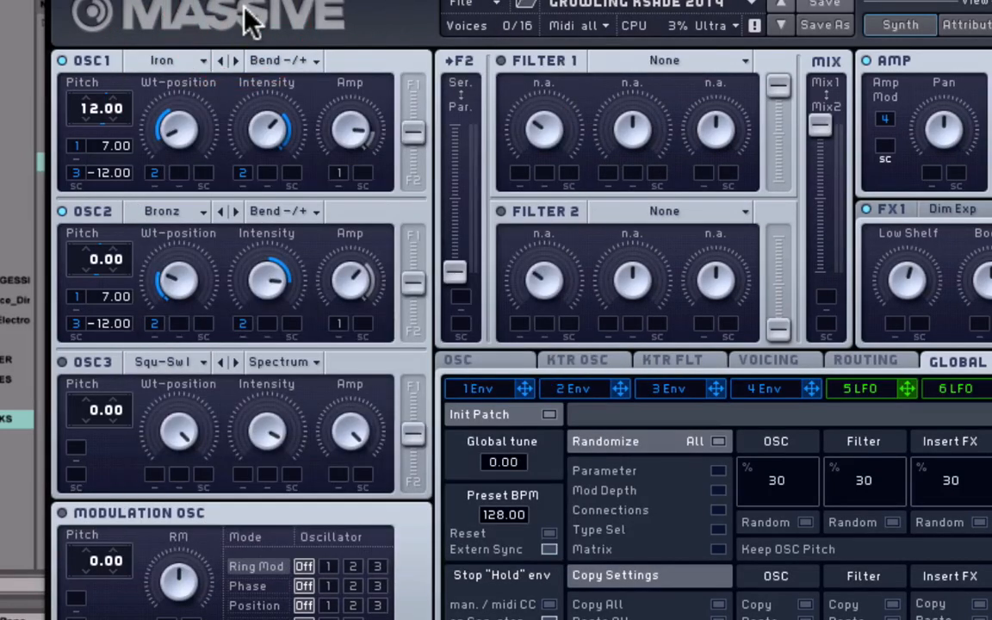
left_click(160, 58)
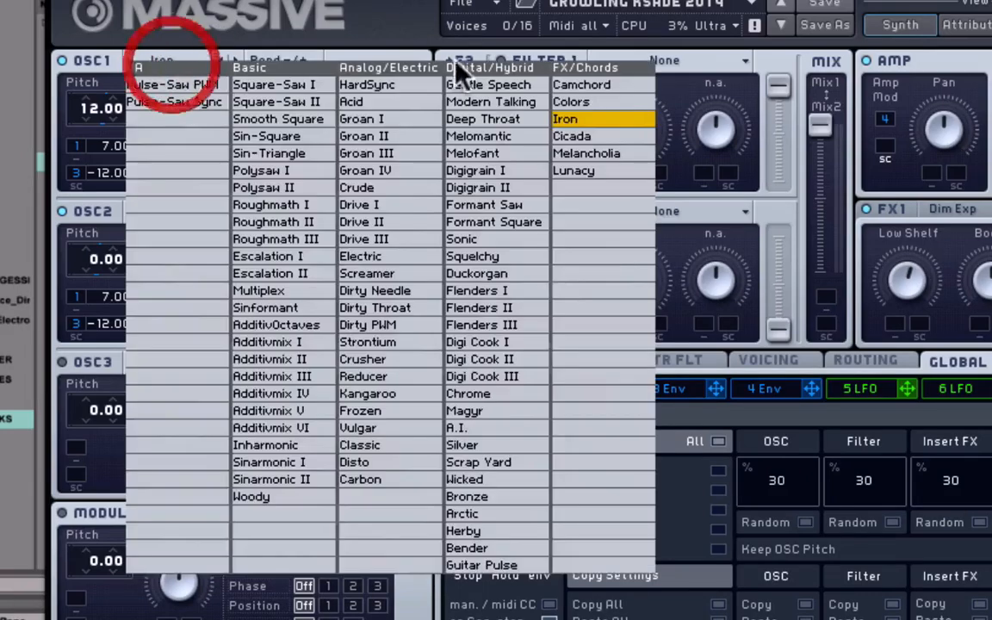
left_click(321, 30)
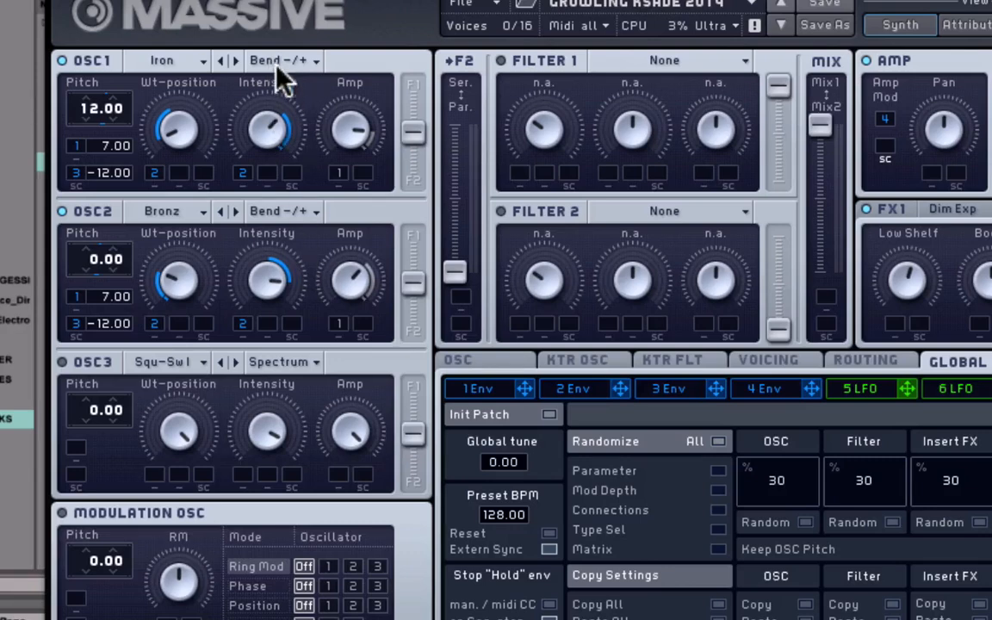
left_click(312, 62)
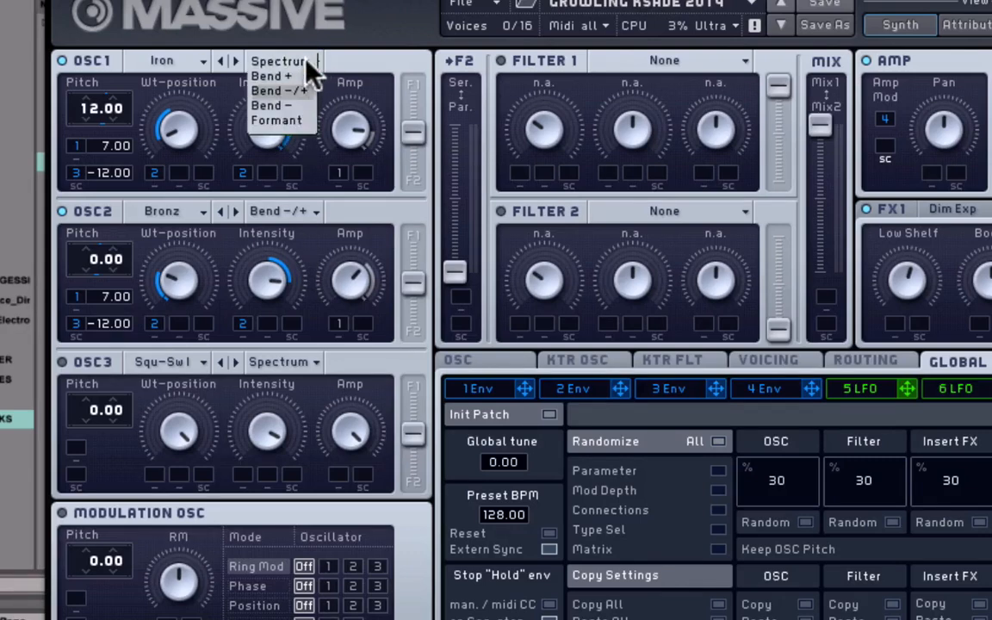
left_click(379, 39)
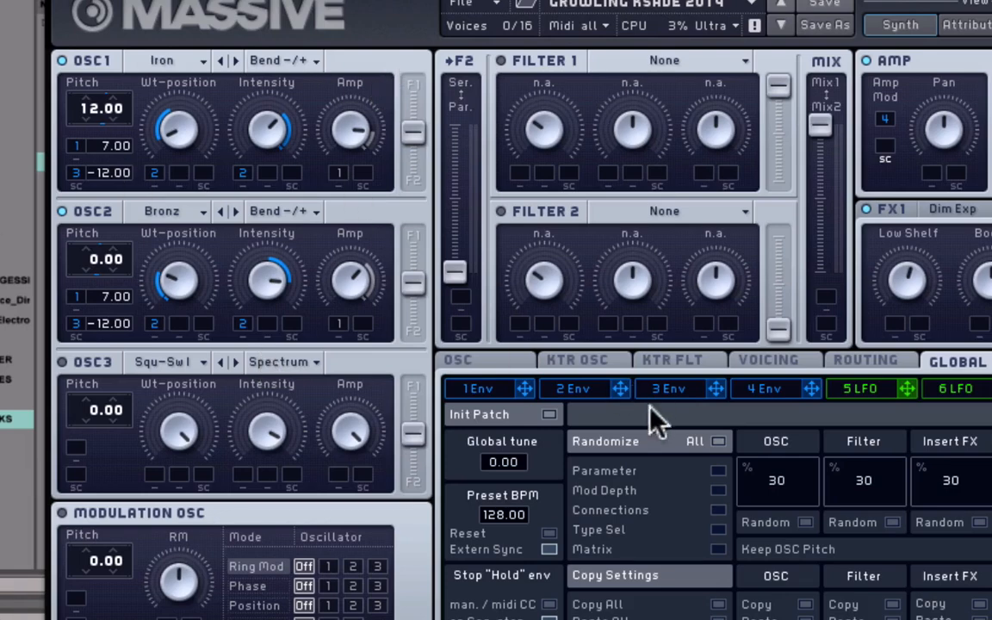
Raise the attack level of envelope 1 to maximum and compare its shape with envelope 4
left_click(493, 392)
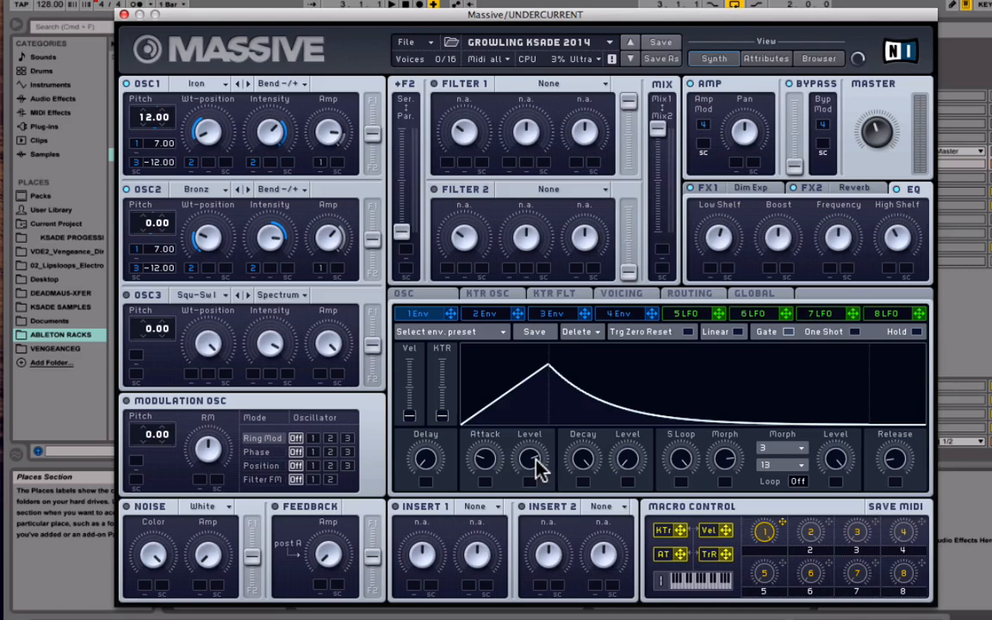
left_click_drag(539, 465, 554, 425)
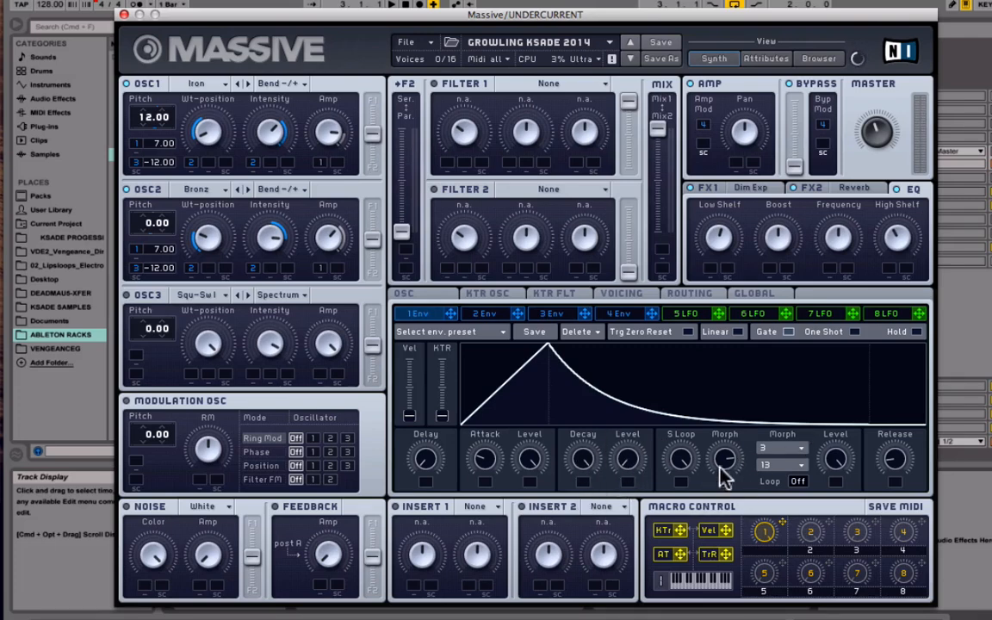
left_click(628, 314)
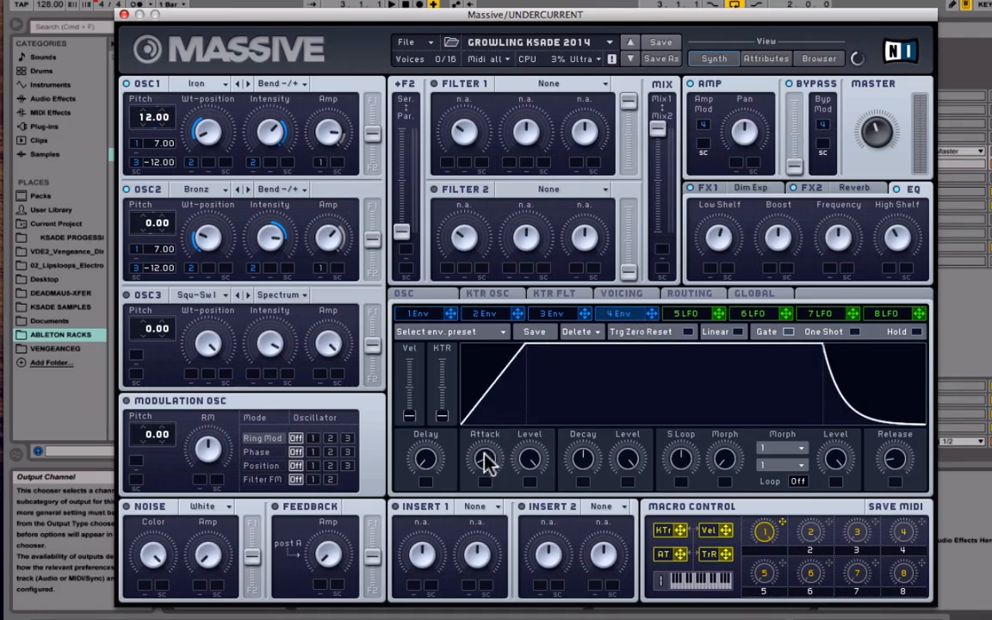
left_click(422, 315)
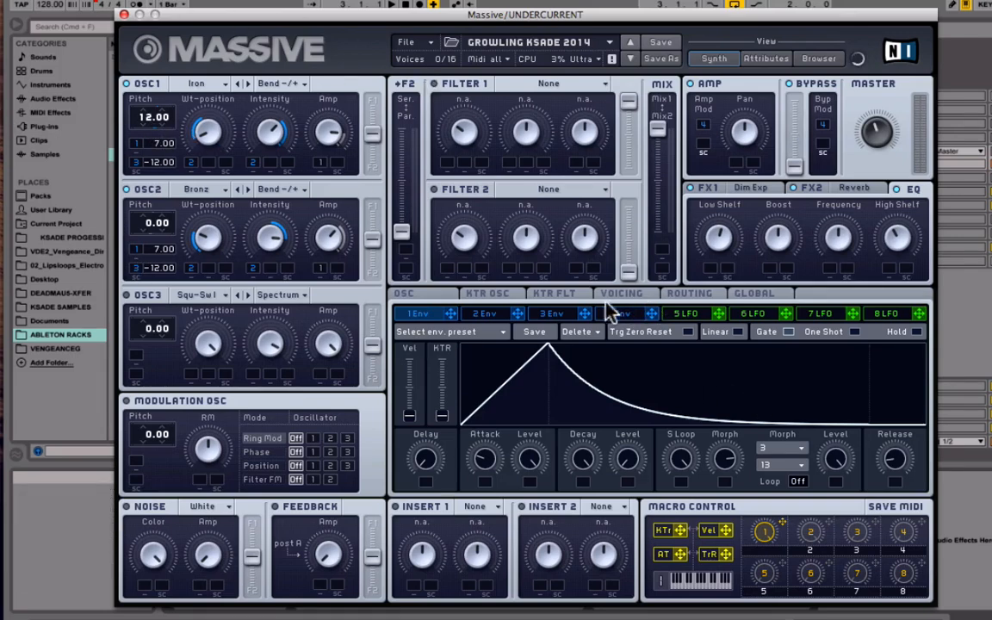
Open envelope 3, check its list of morph curves and try out its S Loop amount
left_click(571, 315)
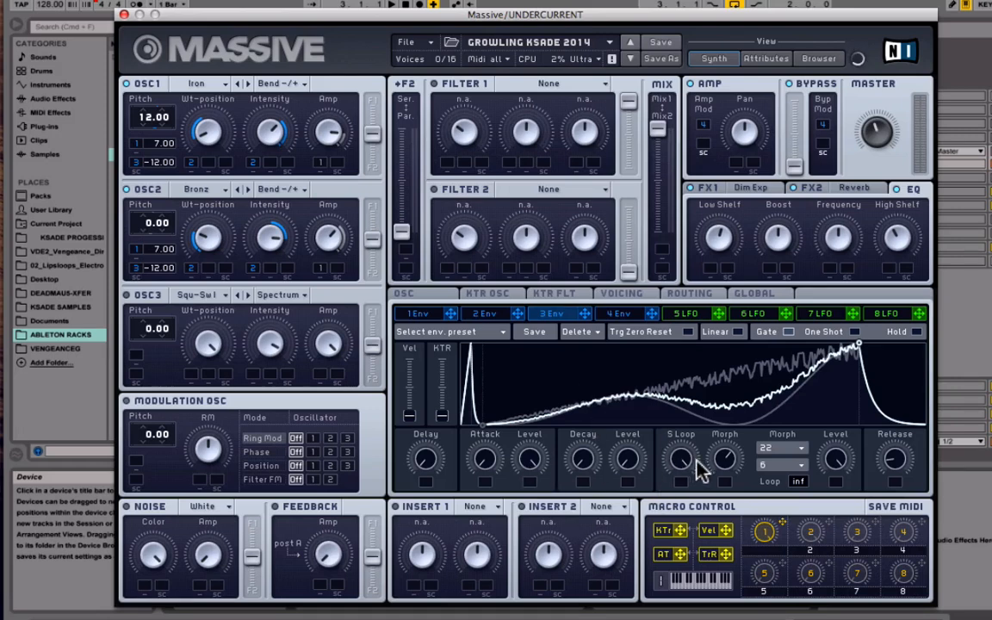
left_click(783, 450)
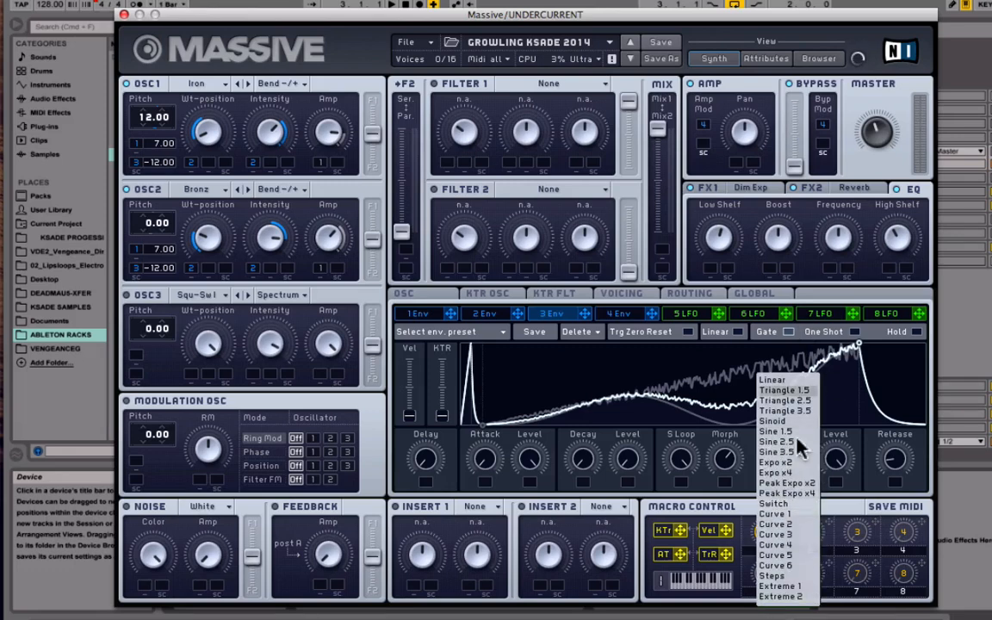
left_click(864, 413)
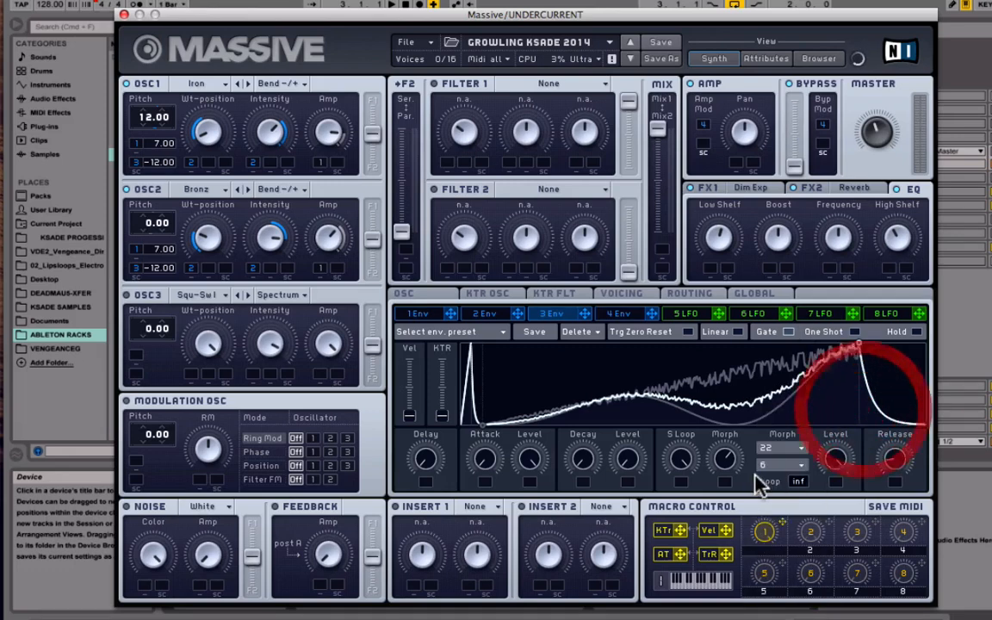
left_click_drag(680, 462, 740, 322)
left_click(680, 444)
left_click_drag(682, 458, 748, 260)
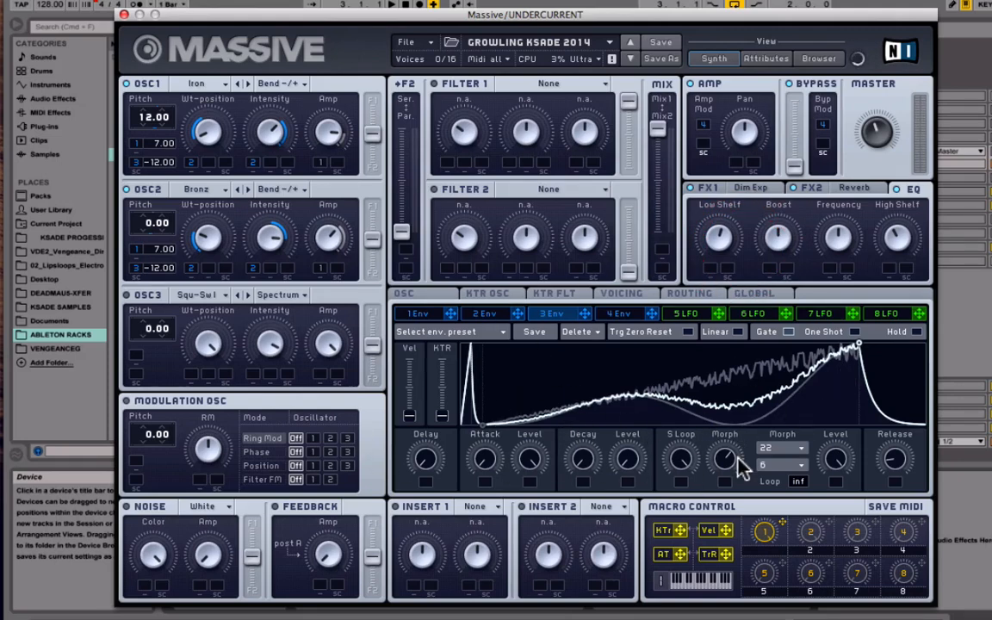
left_click(835, 459)
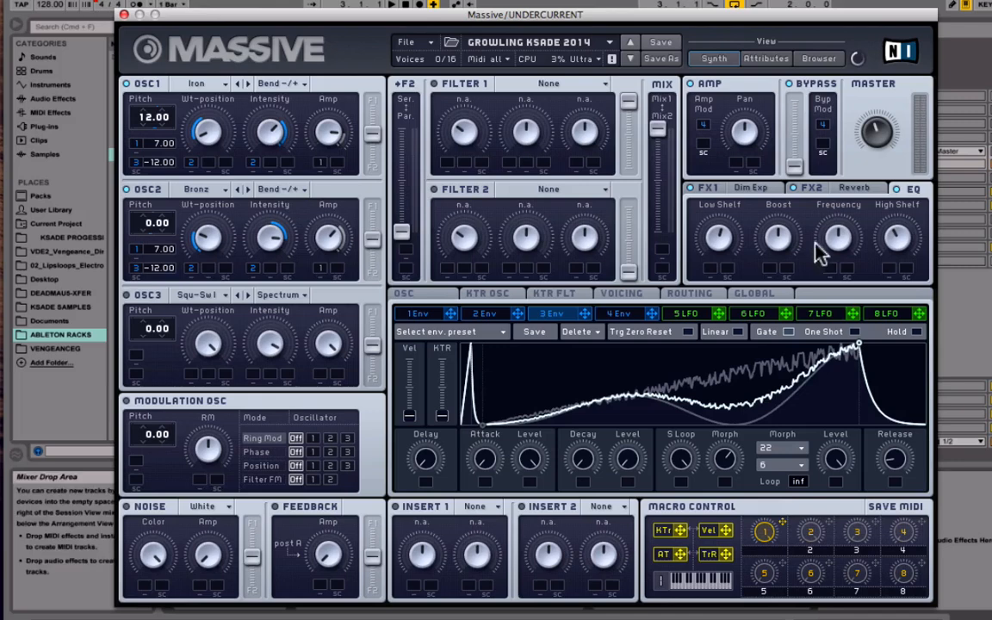
Turn off the loop of envelope 3 and set it back to inf
left_click(800, 482)
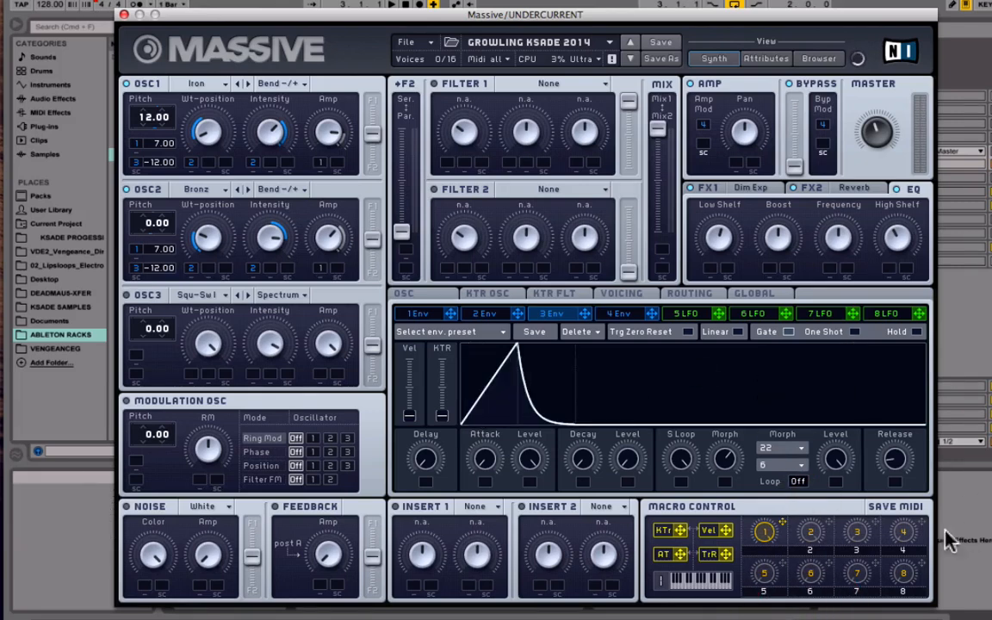
left_click(799, 480)
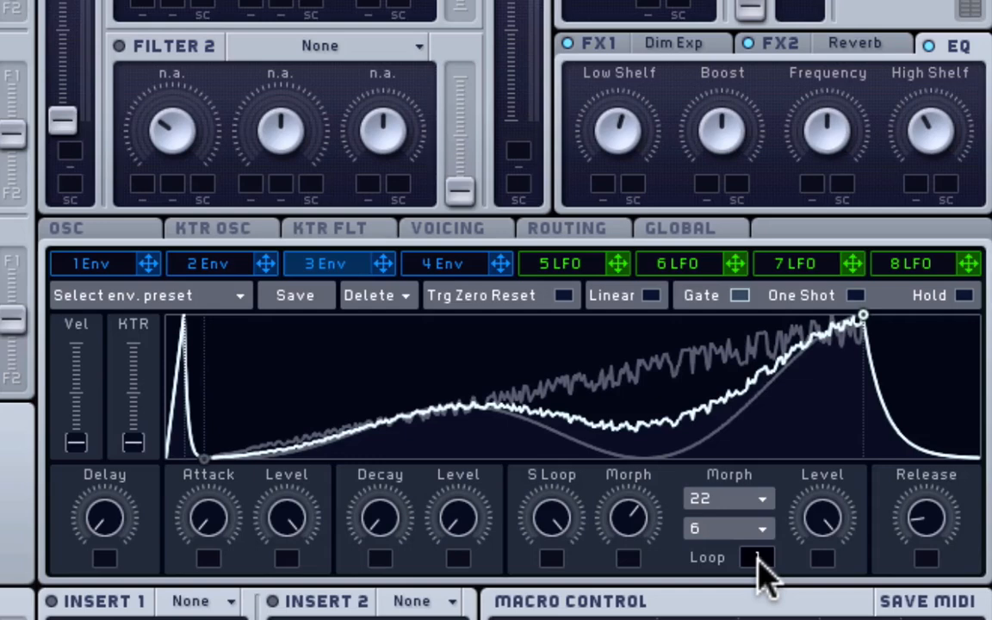
left_click_drag(758, 573, 761, 1)
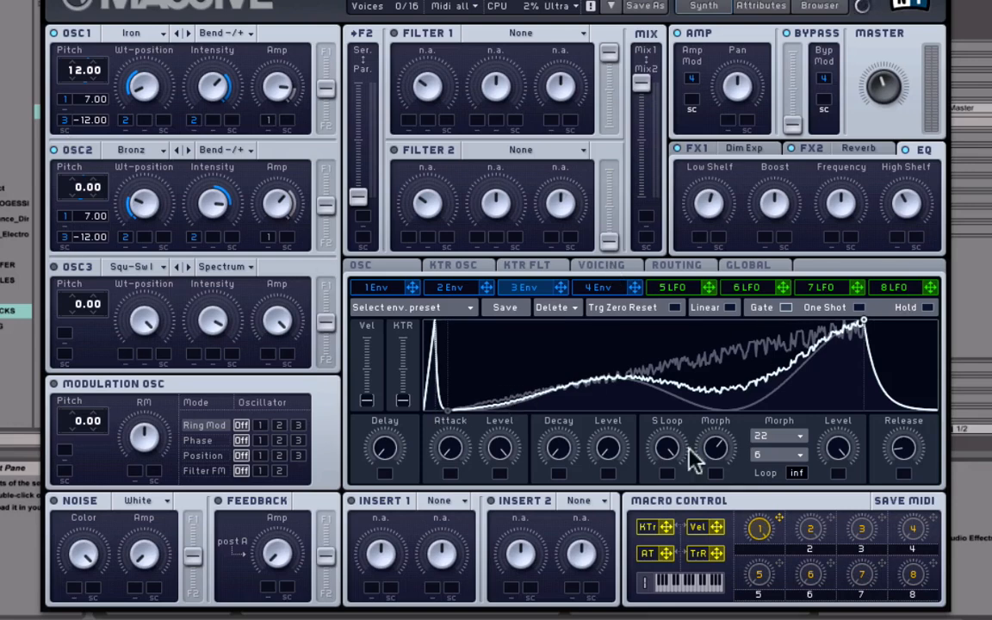
Review envelope 2, the wavetable list of OSC1 and the voicing settings of the growl patch
left_click(466, 288)
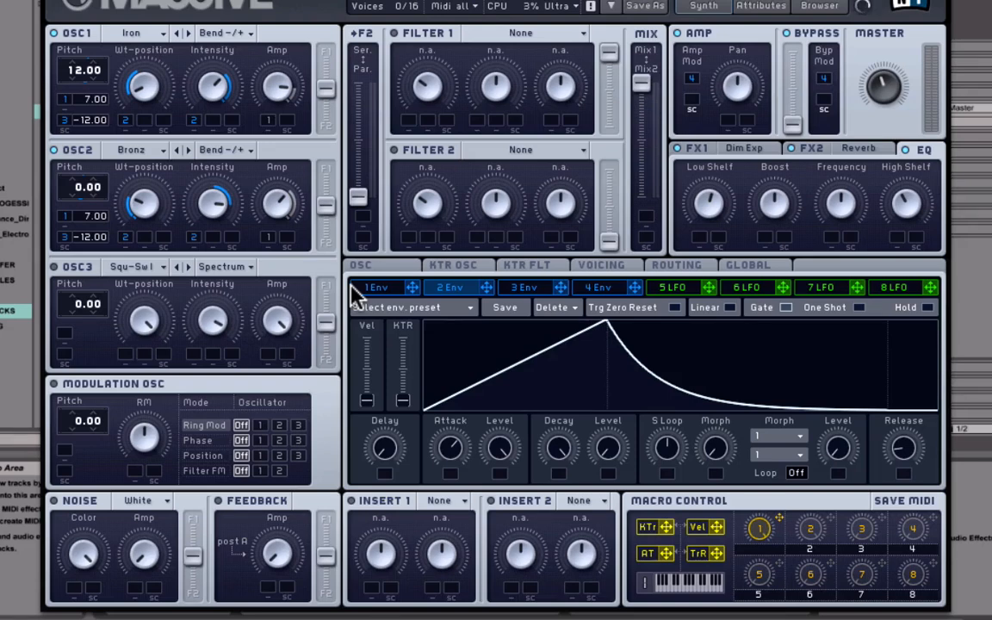
left_click(131, 32)
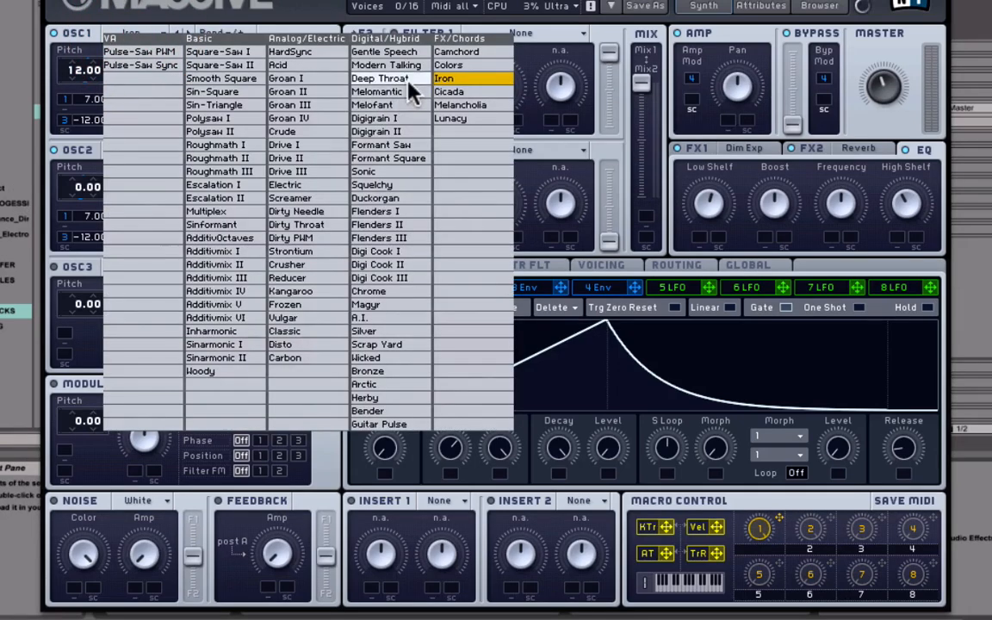
left_click(229, 26)
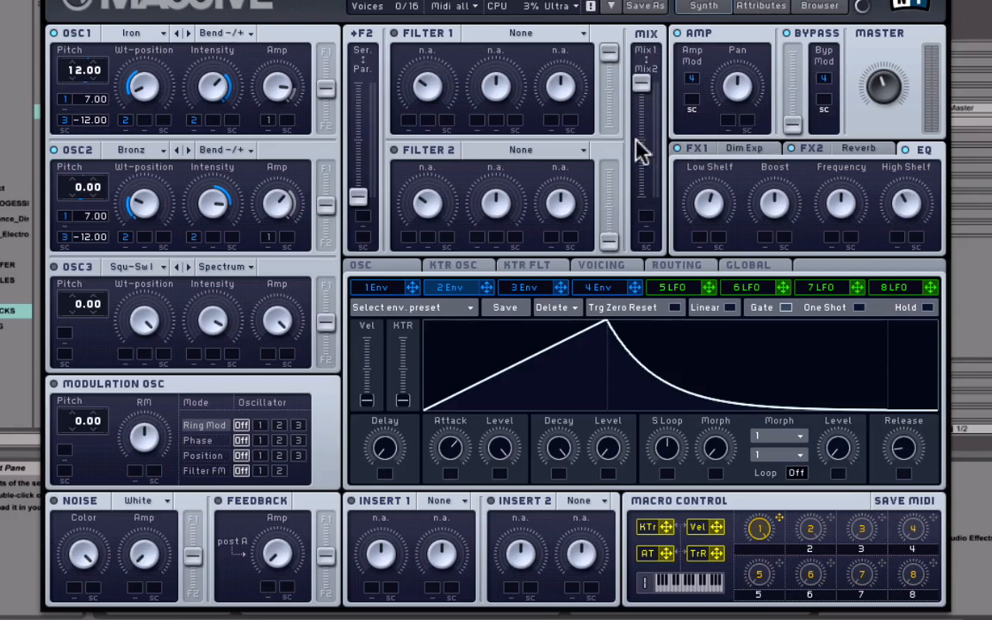
left_click(618, 265)
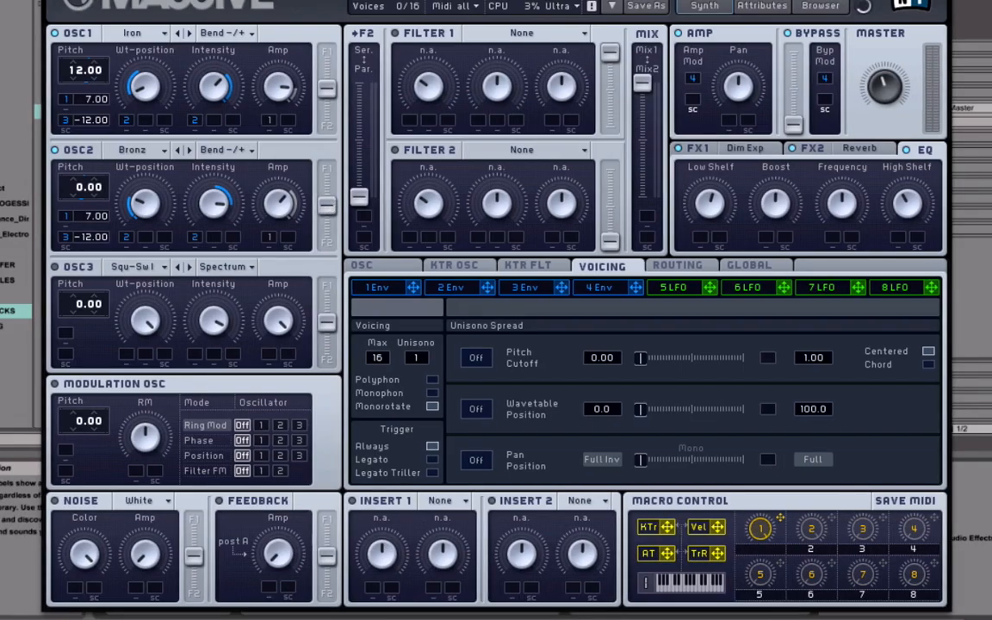
Close the synth window and duplicate the lower UNDERCURRENT track
left_click(50, 0)
left_click(900, 109)
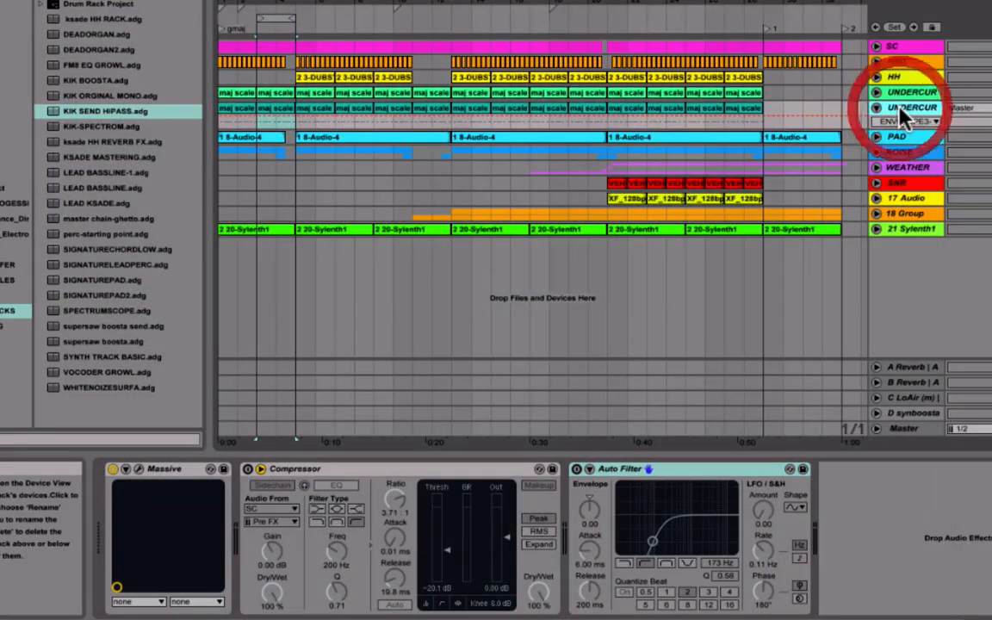
key("ctrl+d")
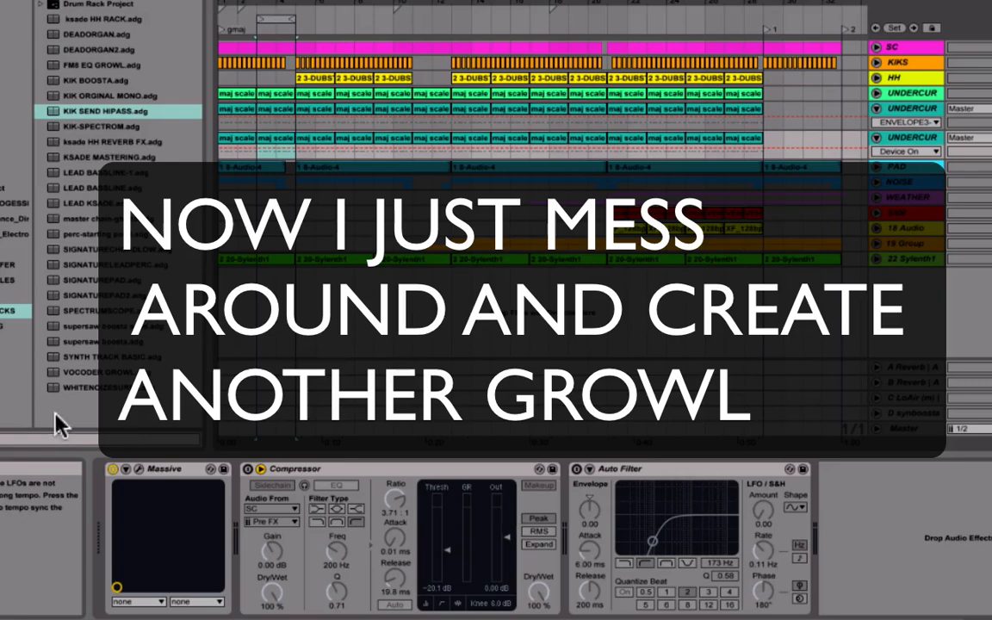
Start a new sound in the duplicated track's Massive and set its voicing to Monorotate
left_click(140, 470)
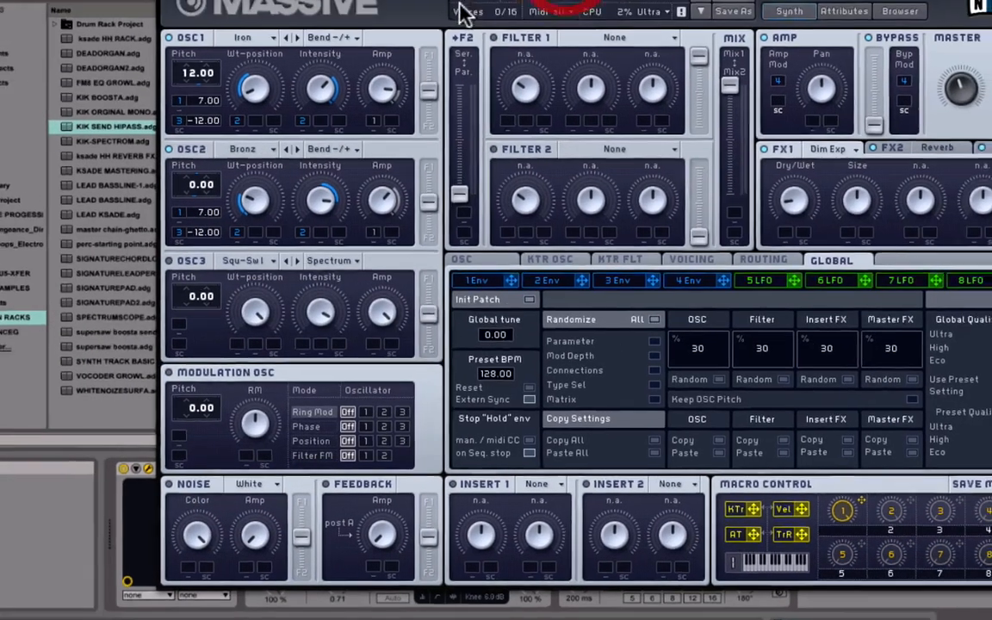
left_click(457, 47)
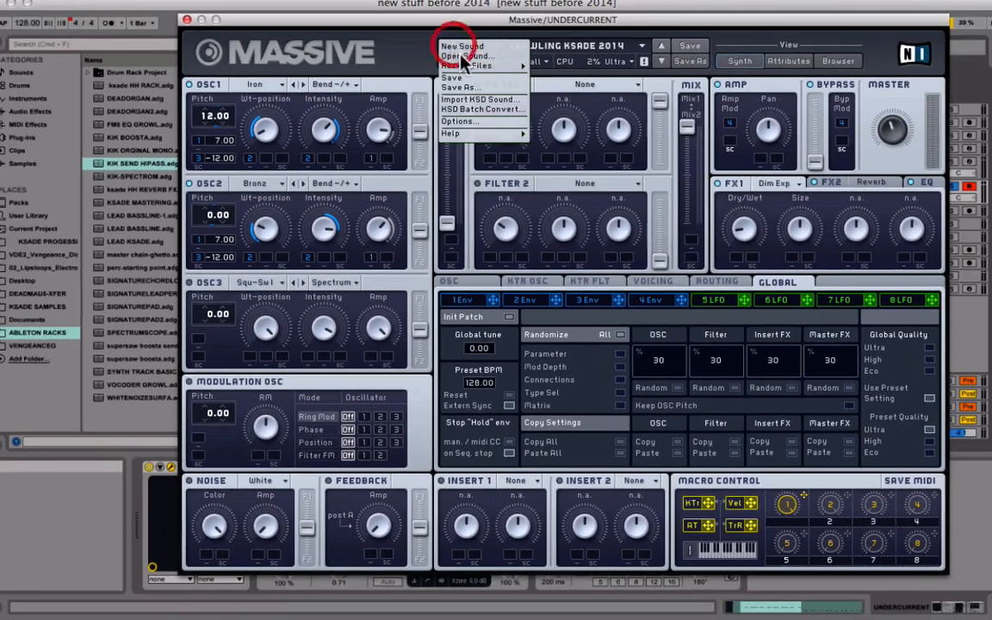
left_click(463, 46)
left_click(648, 281)
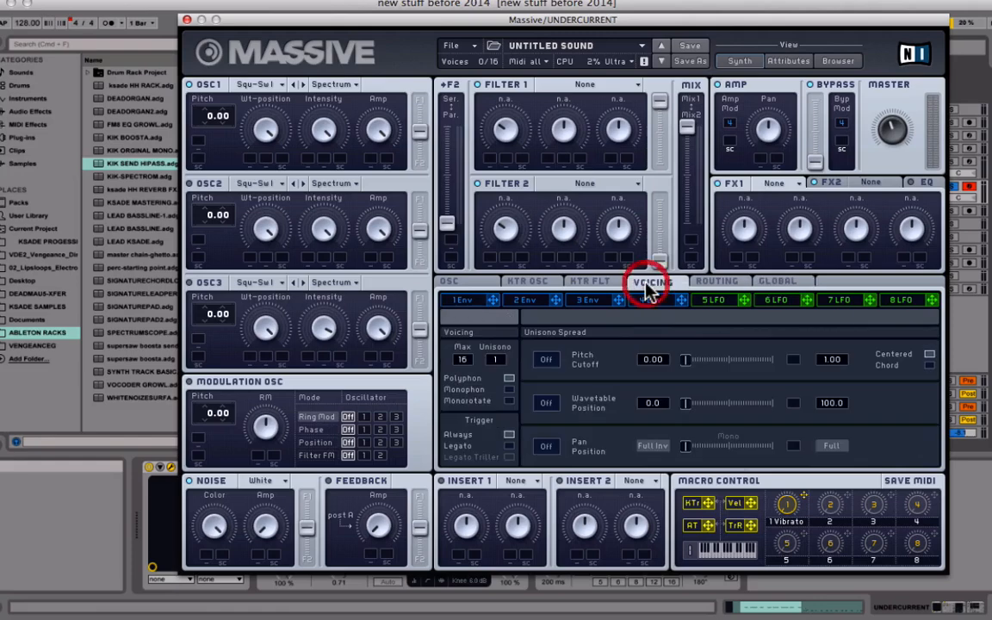
left_click(509, 401)
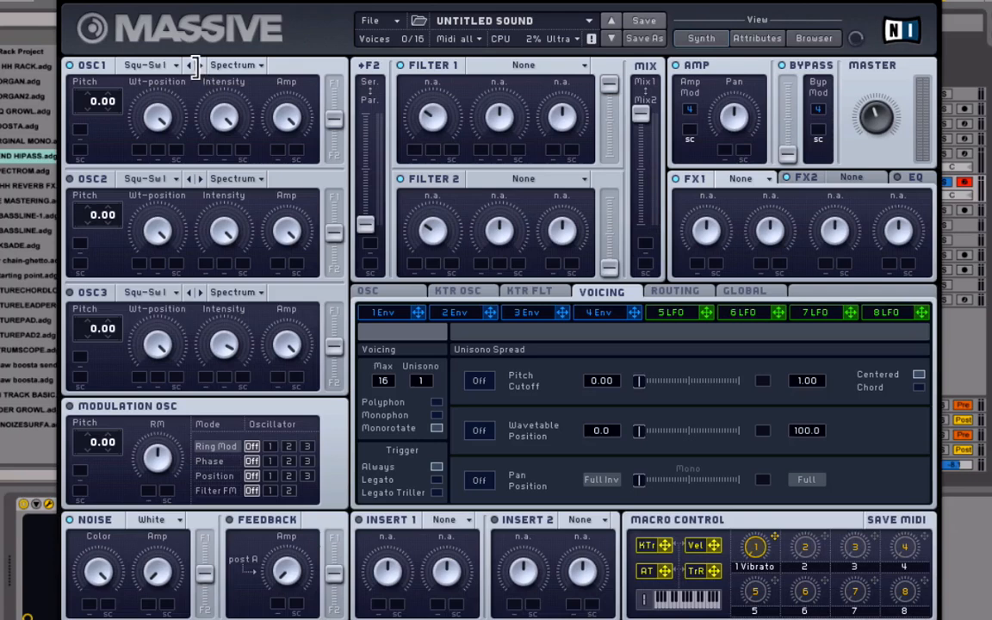
Step OSC1's wavetable back to Luna and set its mode to Bend -/+
left_click(190, 66)
left_click(191, 66)
left_click(191, 65)
left_click(233, 65)
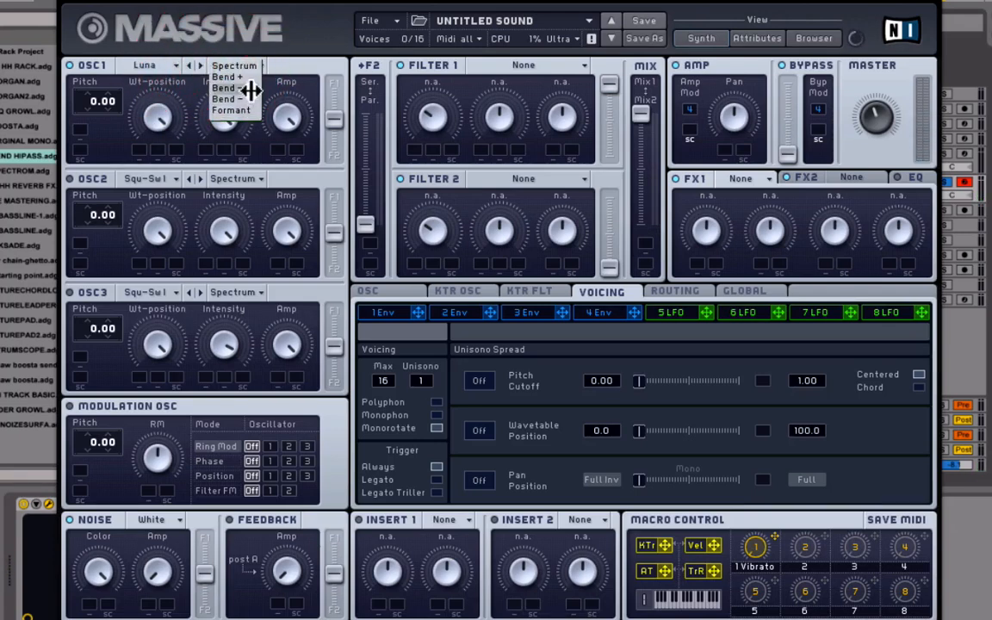
left_click(251, 89)
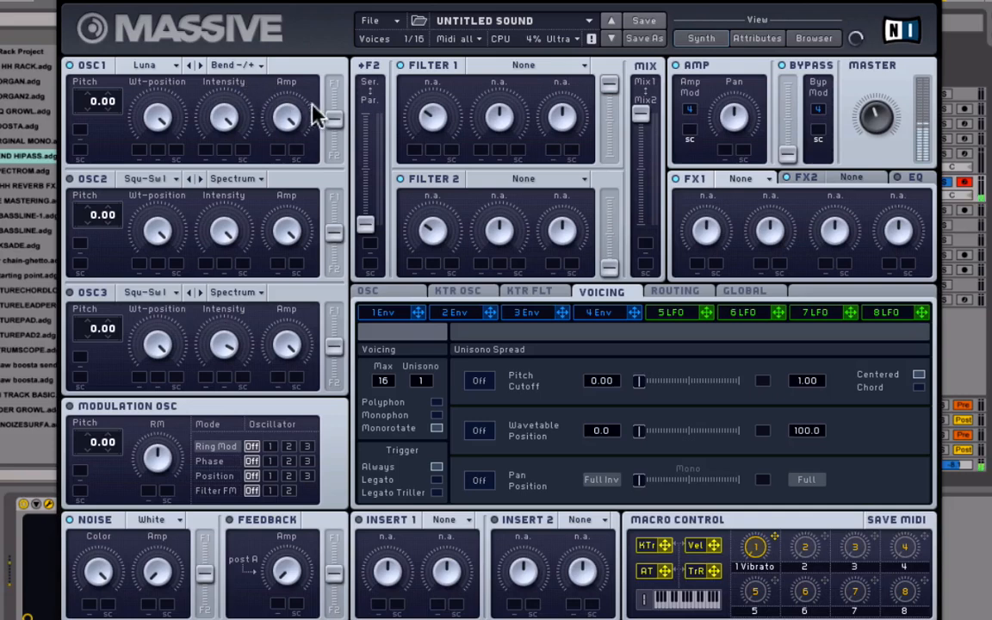
Audition neighbouring wavetables on OSC1, including Chord and G-Pulse, and settle on Bronz
left_click(191, 66)
left_click(190, 66)
left_click(190, 67)
left_click(191, 66)
left_click(191, 66)
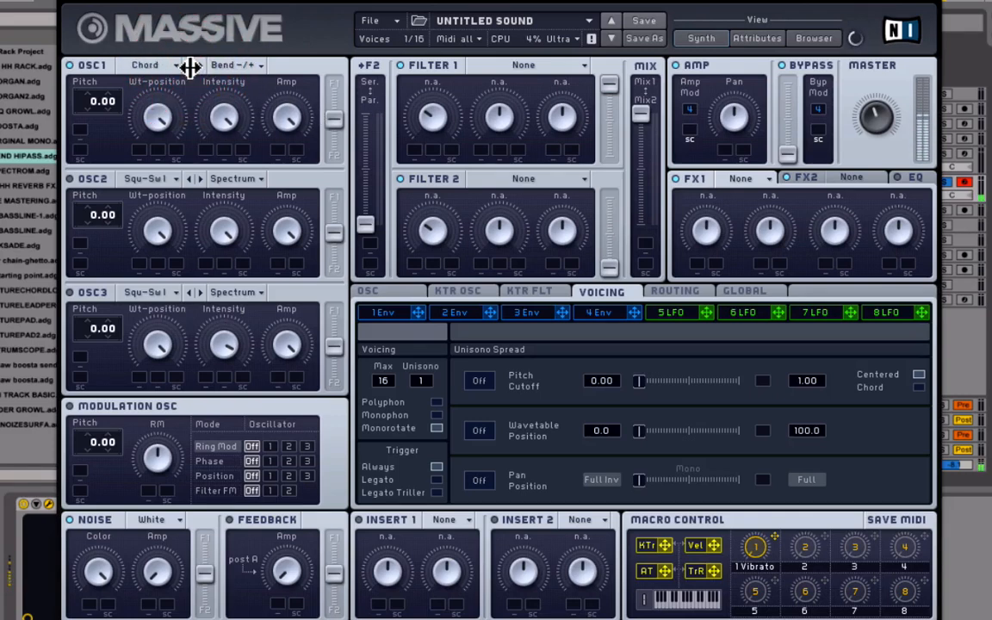
left_click(190, 67)
left_click(201, 66)
left_click(199, 66)
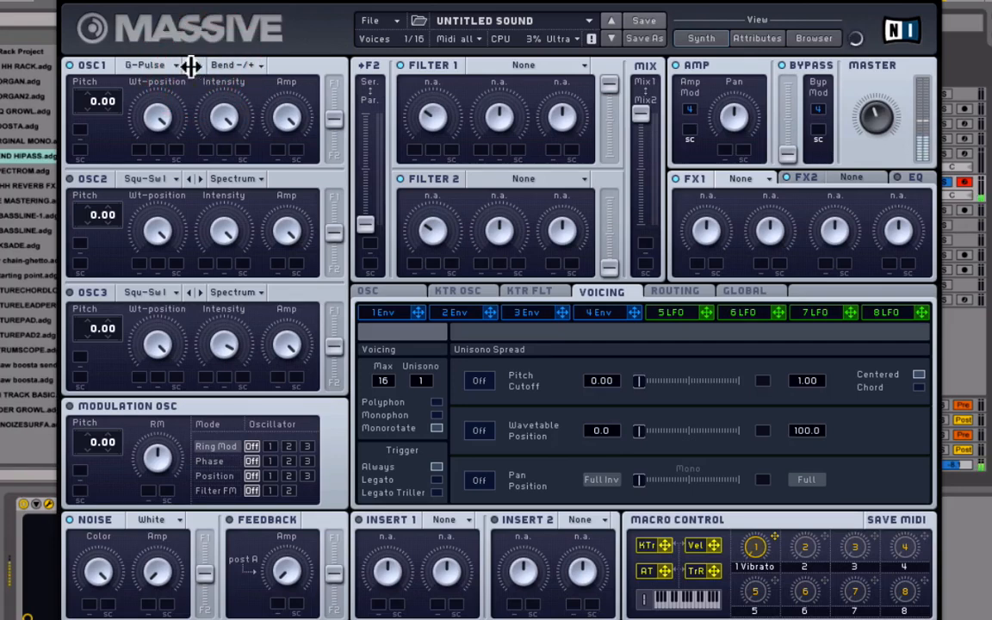
left_click(190, 66)
left_click(190, 66)
Lower OSC1's Wt-position and modulate it upward with envelope 2 over a wide range
left_click_drag(155, 120, 177, 263)
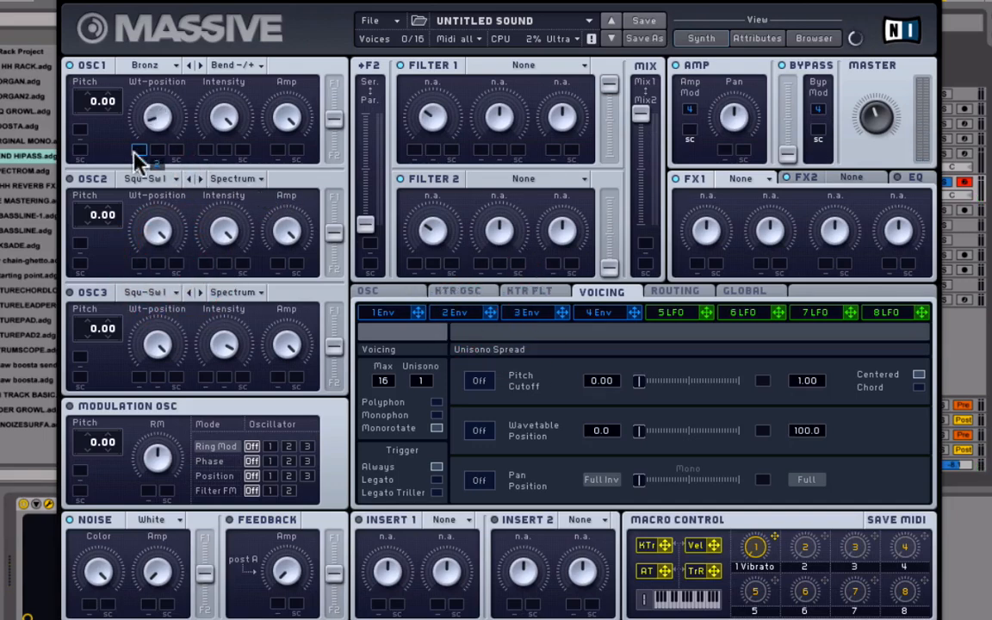
mouse_move(139, 151)
left_mouse_down()
mouse_move(160, 83)
mouse_move(155, 188)
mouse_move(172, 111)
mouse_move(162, 159)
mouse_move(142, 142)
mouse_move(141, 110)
mouse_move(154, 88)
mouse_move(150, 145)
left_mouse_up()
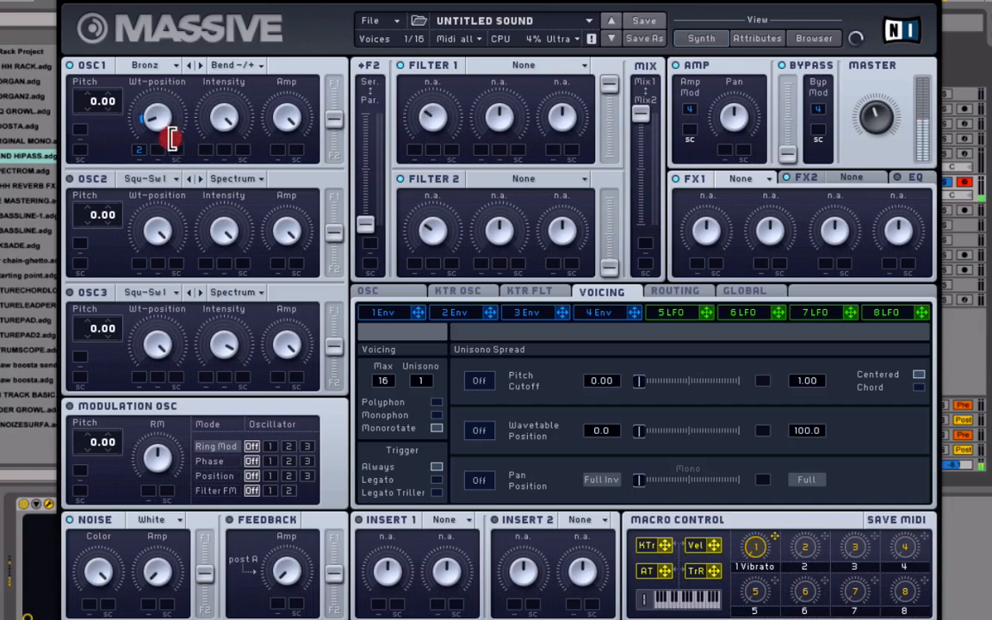
mouse_move(192, 71)
left_mouse_down()
mouse_move(189, 119)
mouse_move(199, 62)
mouse_move(194, 93)
left_mouse_up()
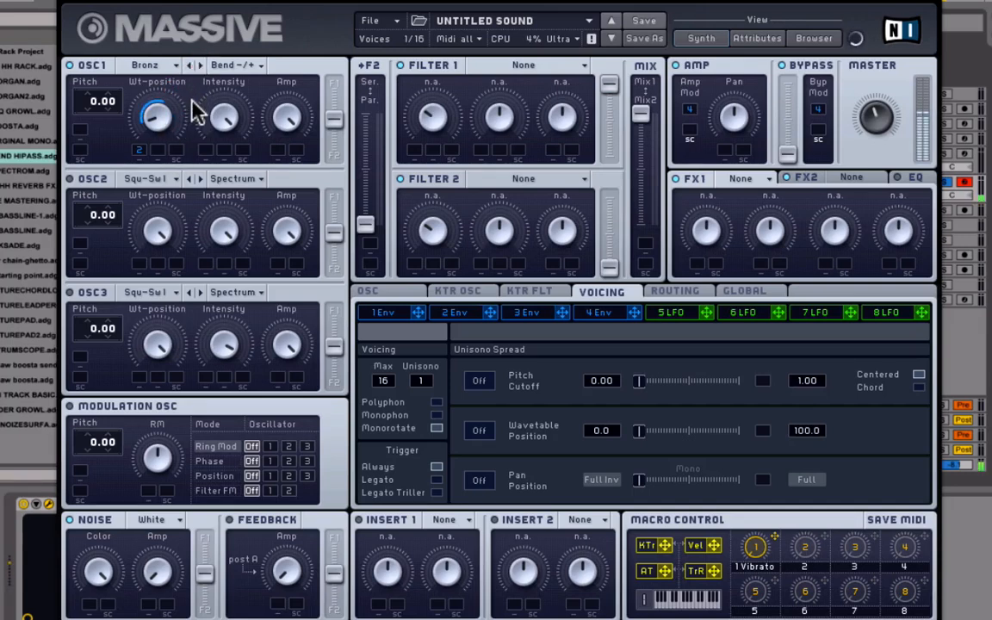
left_click_drag(191, 148, 196, 102)
Shape envelope 2 with a moderate attack, maximum attack level, medium decay and minimum decay level
left_click(462, 312)
mouse_move(460, 461)
left_mouse_down()
mouse_move(463, 413)
mouse_move(456, 456)
left_mouse_up()
left_click_drag(559, 469, 575, 519)
left_click_drag(605, 462, 613, 615)
left_click_drag(556, 466, 563, 434)
left_click_drag(503, 467, 520, 394)
left_click_drag(457, 467, 492, 466)
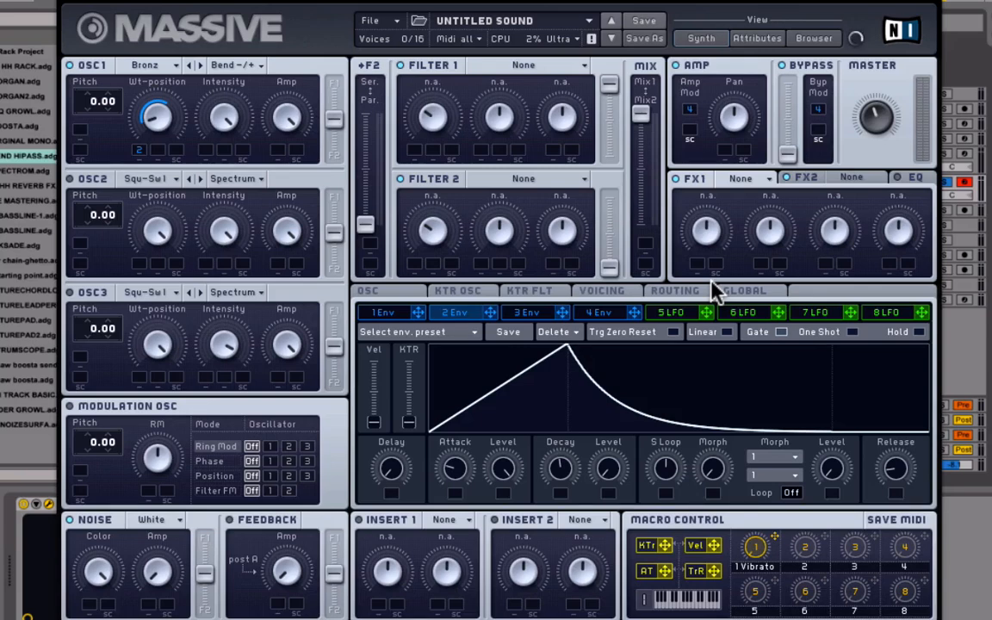
Try LFO 5 as the modulator of OSC1's Wt-position, adjust its rate, and reassign envelope 2
left_click(674, 313)
left_click_drag(706, 314, 141, 153)
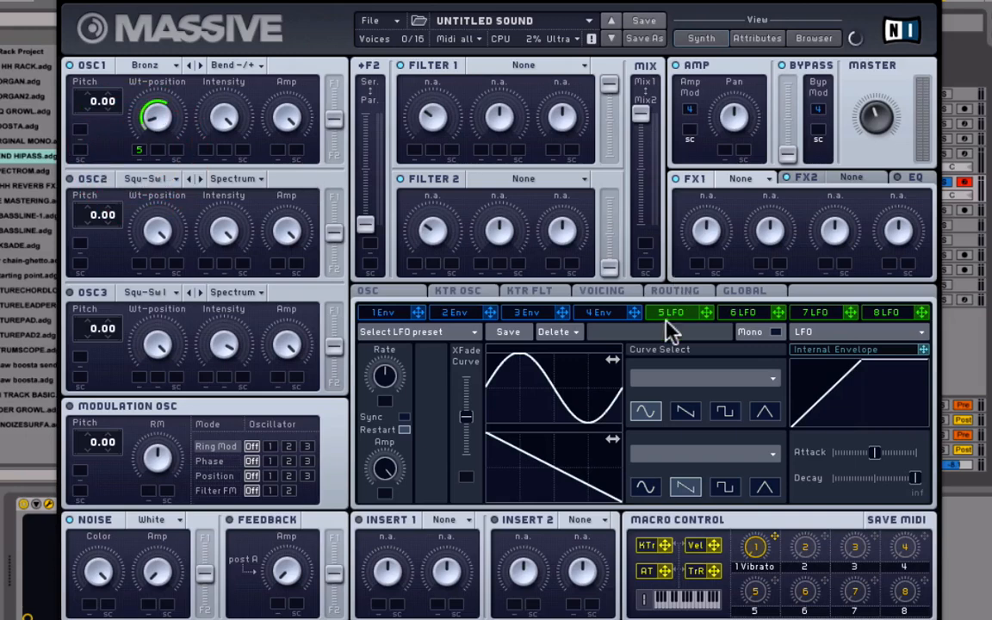
left_click(404, 417)
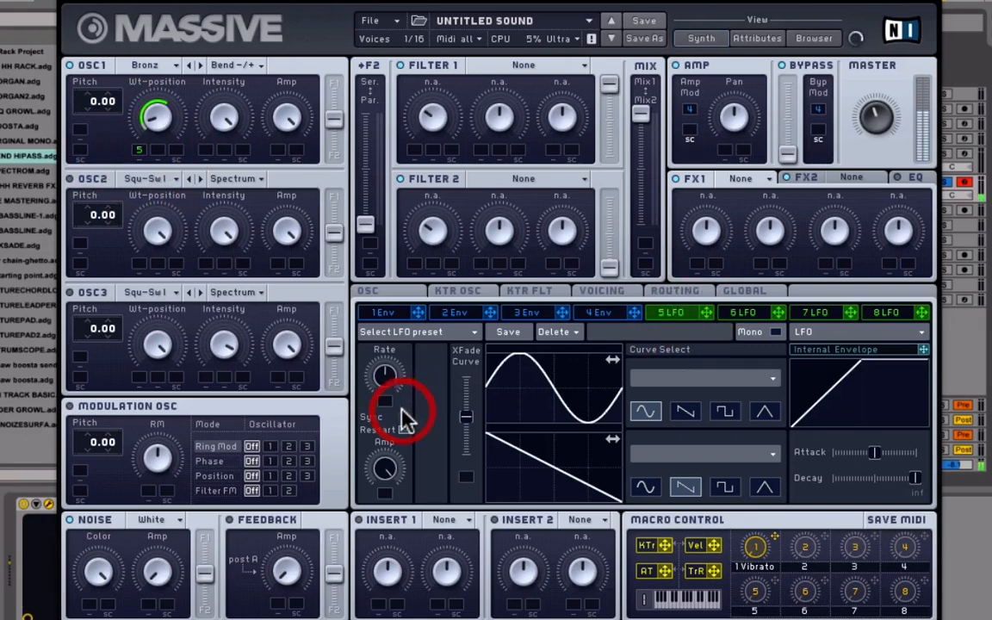
left_click_drag(384, 387, 391, 409)
left_click_drag(492, 312, 141, 155)
Slightly reduce envelope 2's attack level and lengthen its attack
left_click(459, 312)
left_click_drag(459, 472, 509, 492)
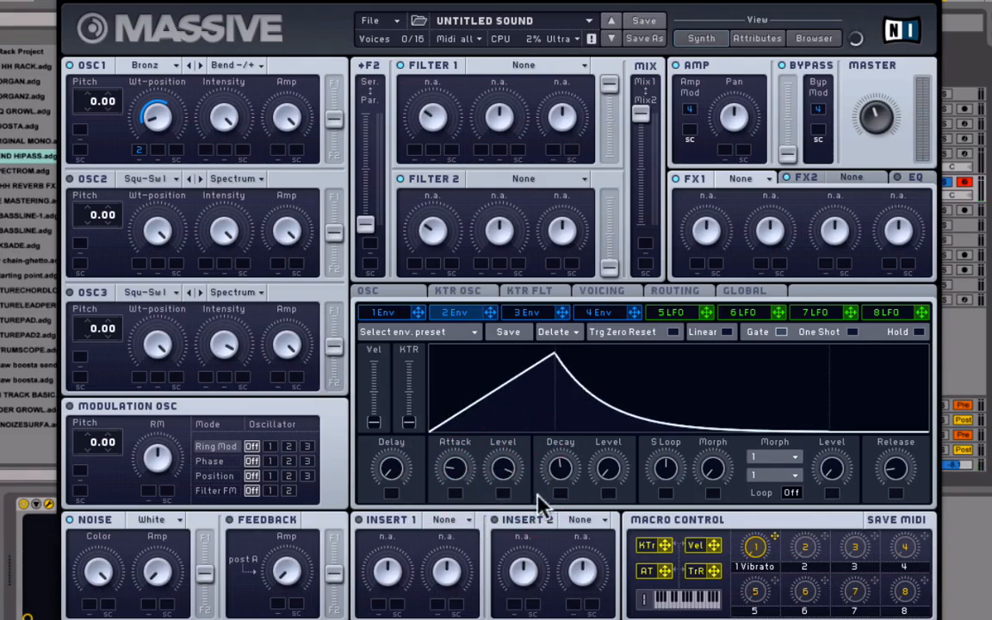
left_click_drag(454, 465, 462, 439)
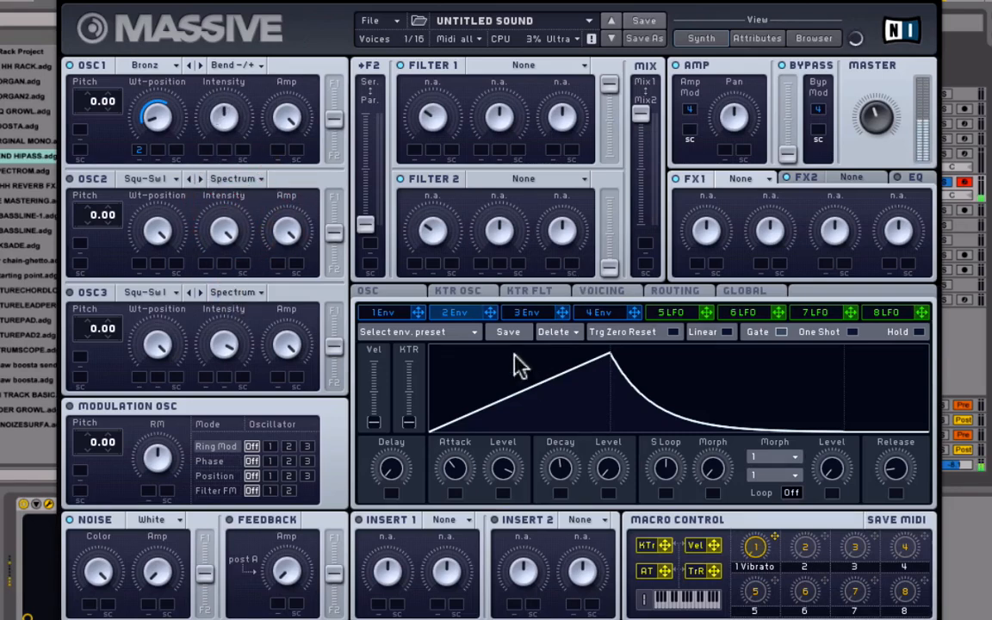
Modulate OSC1's Intensity with envelope 2, set the modulation range and lower the base Intensity
left_click_drag(490, 312, 219, 204)
left_click(203, 148)
mouse_move(209, 148)
left_mouse_down()
mouse_move(222, 104)
mouse_move(230, 232)
mouse_move(239, 183)
left_mouse_up()
left_click_drag(222, 116, 239, 79)
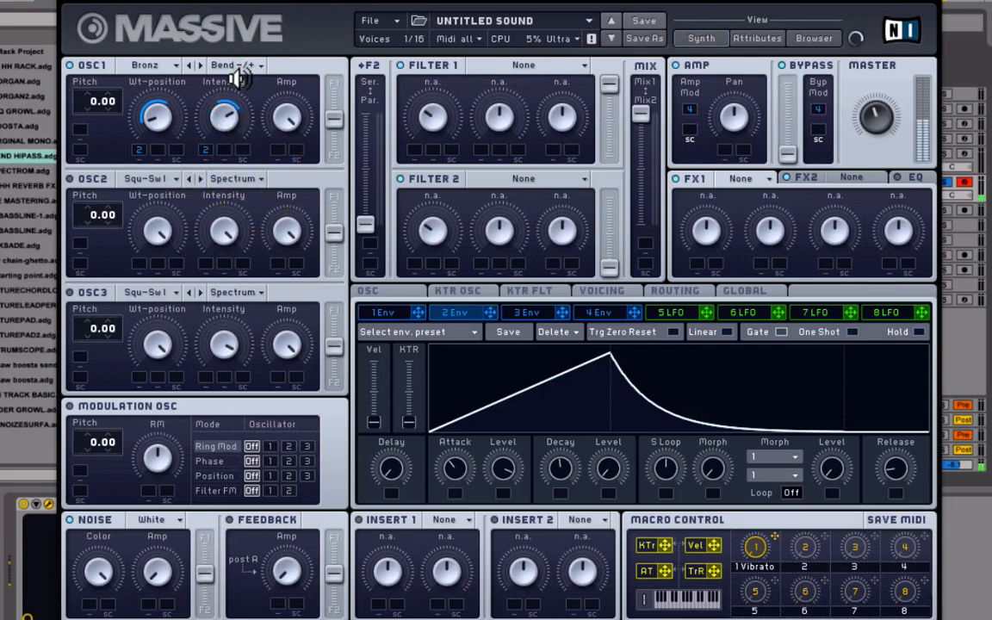
left_click(206, 150)
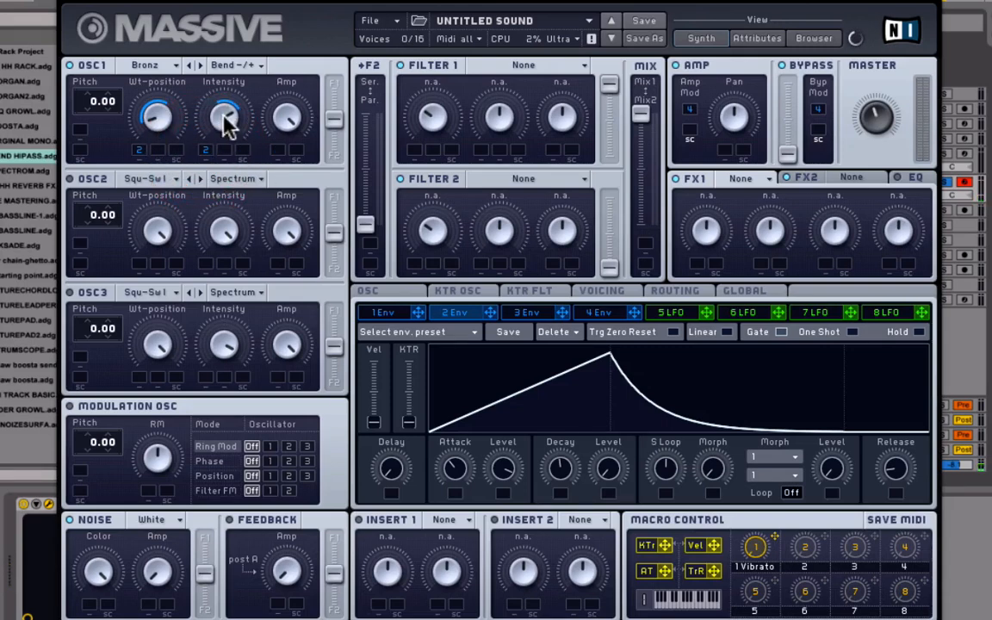
left_click_drag(224, 113, 218, 184)
left_click_drag(210, 121, 208, 150)
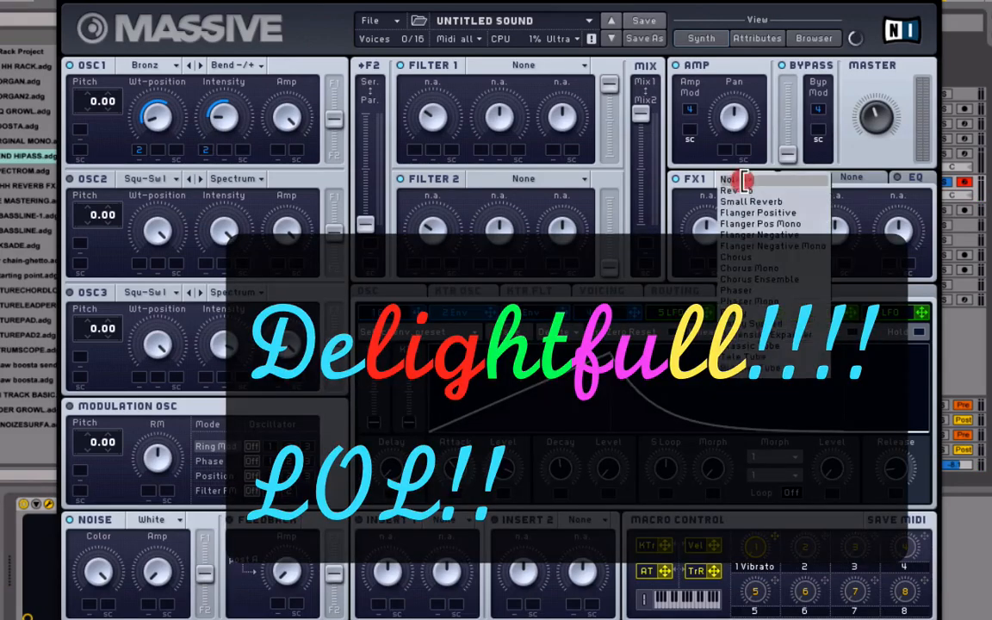
Set FX1 to Dimension Expander and reduce its Dry/Wet and Size
left_click(742, 179)
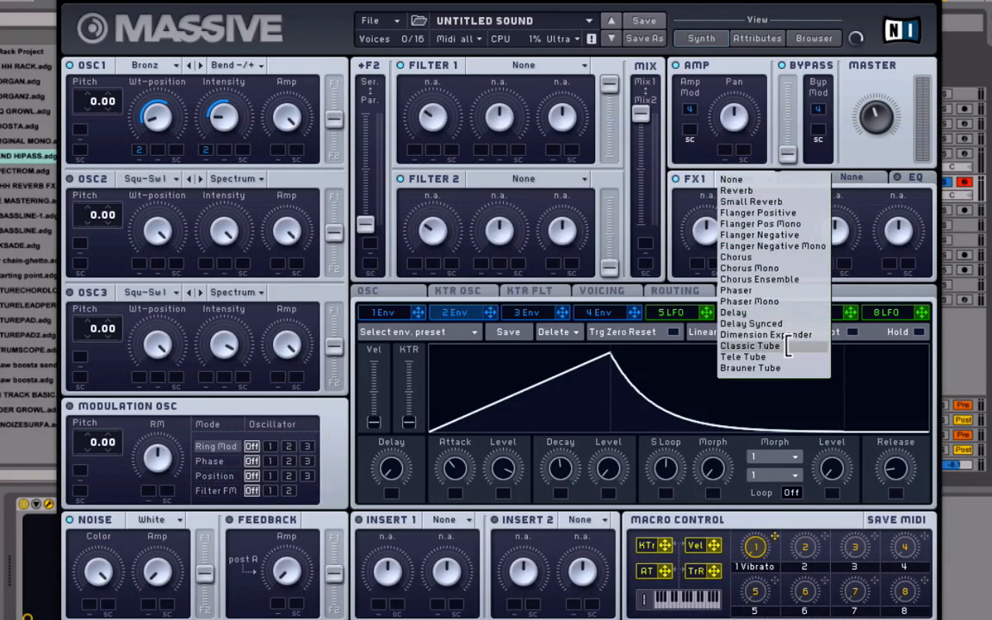
left_click(791, 336)
left_click(711, 238)
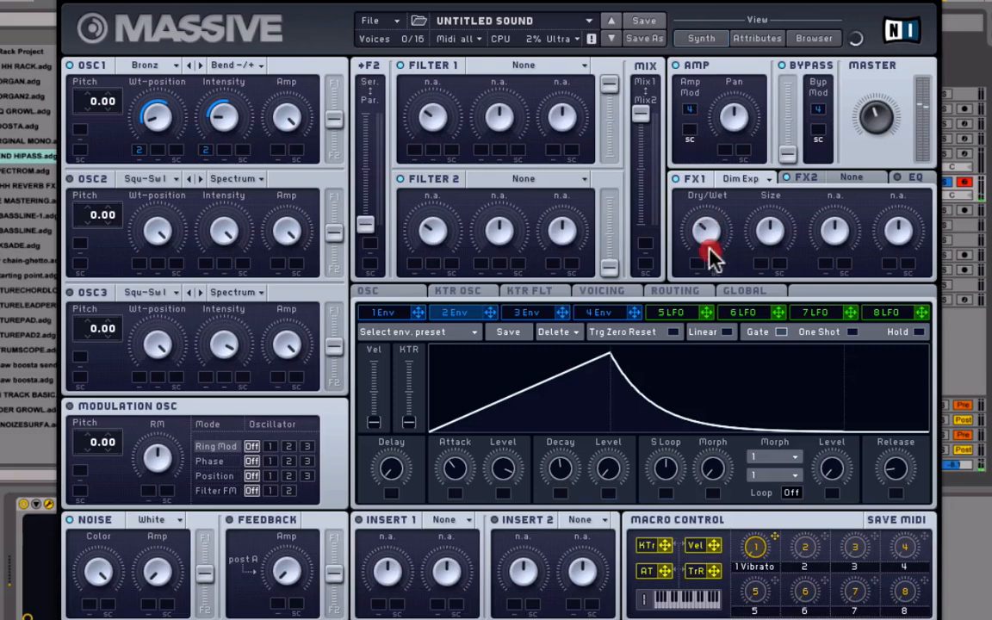
left_click_drag(770, 226, 766, 260)
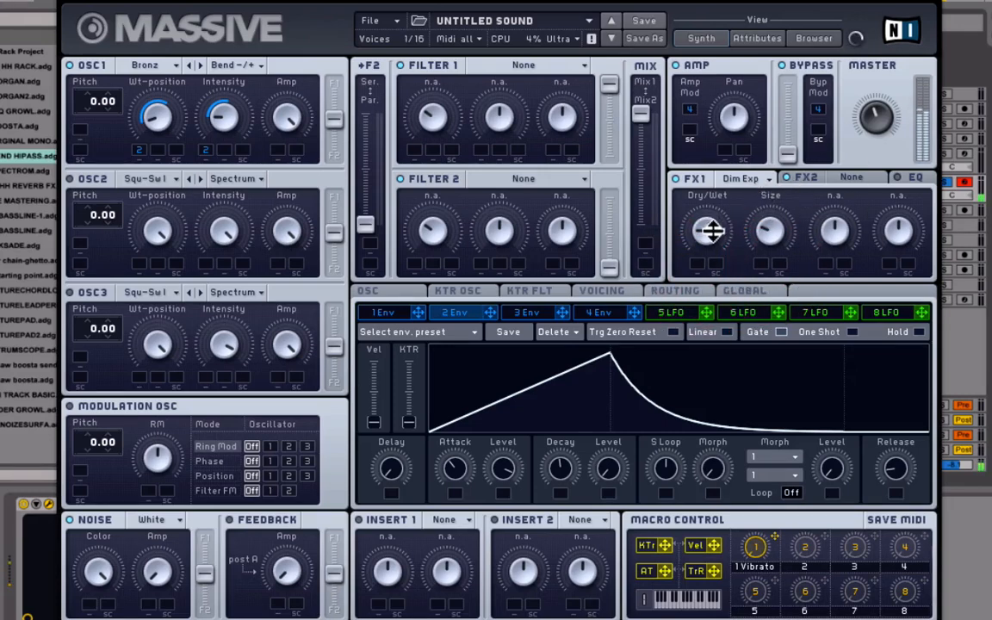
mouse_move(761, 227)
left_mouse_down()
mouse_move(774, 217)
mouse_move(779, 235)
left_mouse_up()
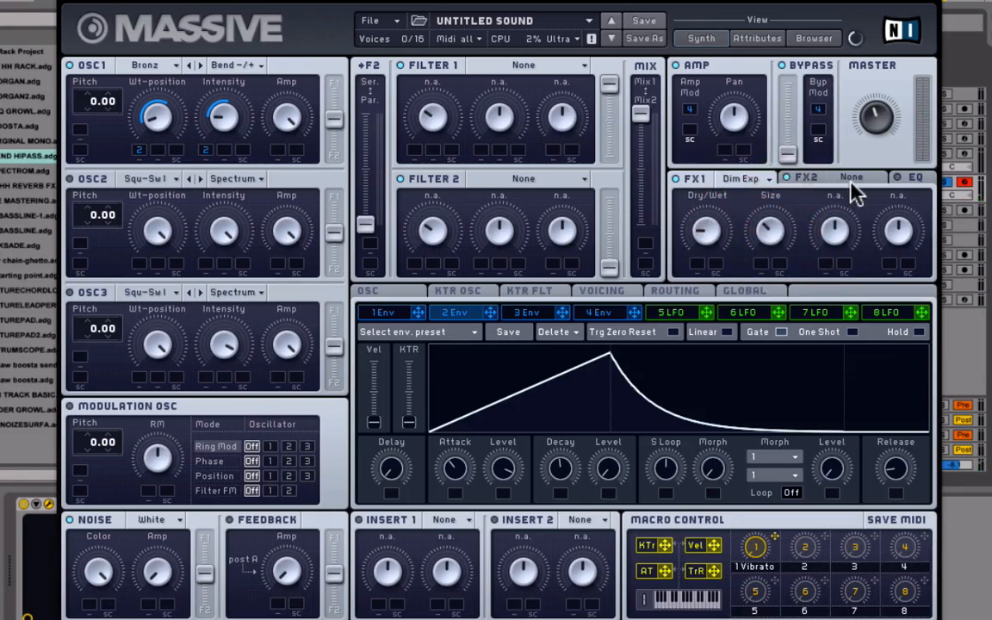
Set FX2 to Reverb and reduce its Dry/Wet, Size and Density
left_click(848, 179)
left_click(848, 194)
left_click(709, 226)
mouse_move(709, 230)
left_mouse_down()
mouse_move(715, 246)
mouse_move(770, 238)
mouse_move(773, 263)
left_mouse_up()
left_click_drag(832, 237, 832, 271)
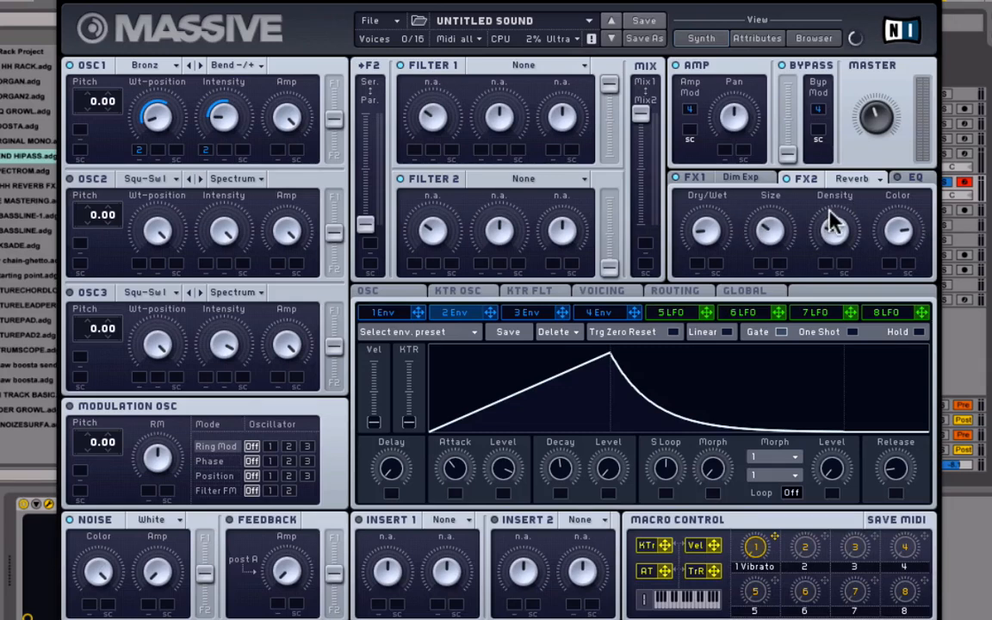
left_click_drag(293, 128, 311, 41)
left_click_drag(766, 225, 767, 245)
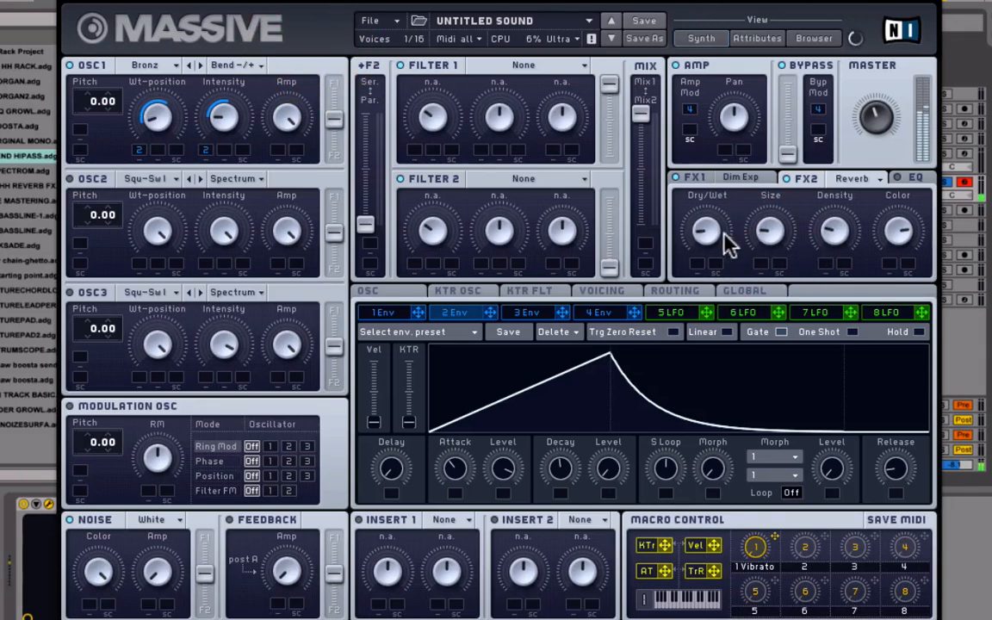
Try OSC1's pitch at -12.00 and return it to 0.00
left_click(91, 105)
left_click_drag(92, 107, 97, 110)
left_click(92, 102)
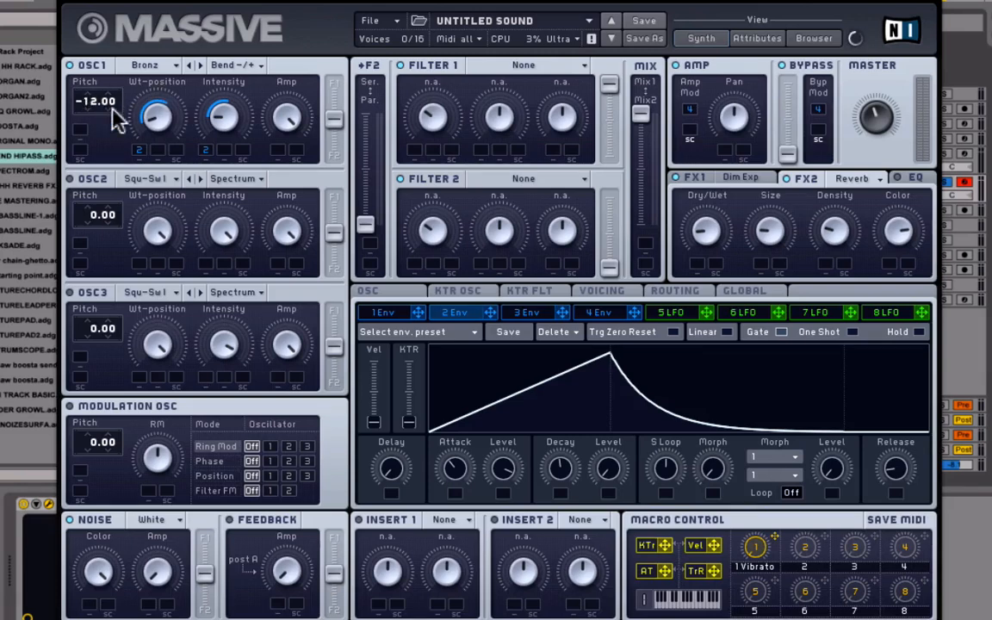
mouse_move(97, 109)
left_mouse_down()
mouse_move(97, 151)
mouse_move(100, 73)
mouse_move(112, 129)
mouse_move(113, 109)
left_mouse_up()
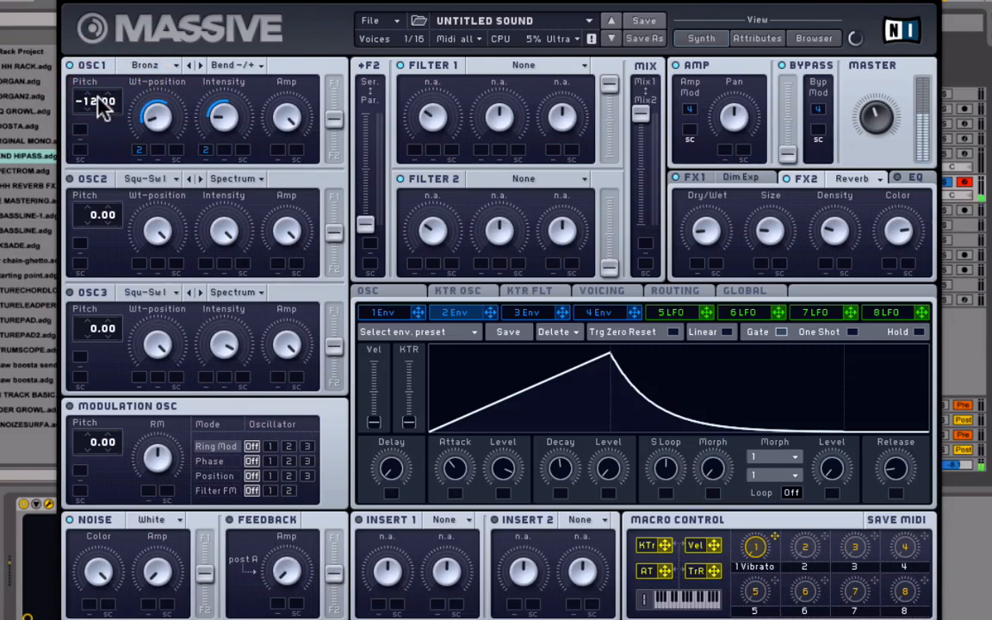
left_click_drag(99, 96, 98, 101)
double_click(98, 102)
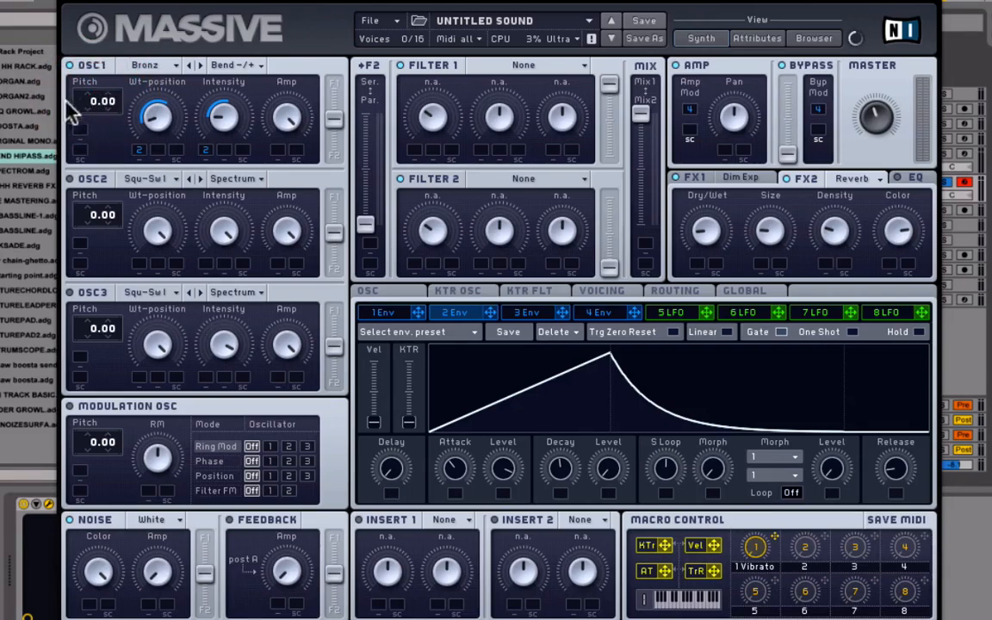
Modulate OSC1's pitch by 7.00 with envelope 1, and give that envelope a short attack, maximum attack level and minimum decay level
mouse_move(87, 235)
left_mouse_down()
mouse_move(87, 265)
mouse_move(100, 251)
left_mouse_up()
mouse_move(100, 128)
left_mouse_down()
mouse_move(110, 105)
mouse_move(114, 121)
left_mouse_up()
left_click(410, 315)
mouse_move(454, 465)
left_mouse_down()
mouse_move(461, 480)
mouse_move(465, 443)
mouse_move(463, 457)
left_mouse_up()
left_click_drag(608, 468, 595, 603)
left_click_drag(503, 469, 514, 442)
mouse_move(456, 463)
left_mouse_down()
mouse_move(459, 482)
mouse_move(469, 438)
mouse_move(461, 479)
left_mouse_up()
left_click(460, 480)
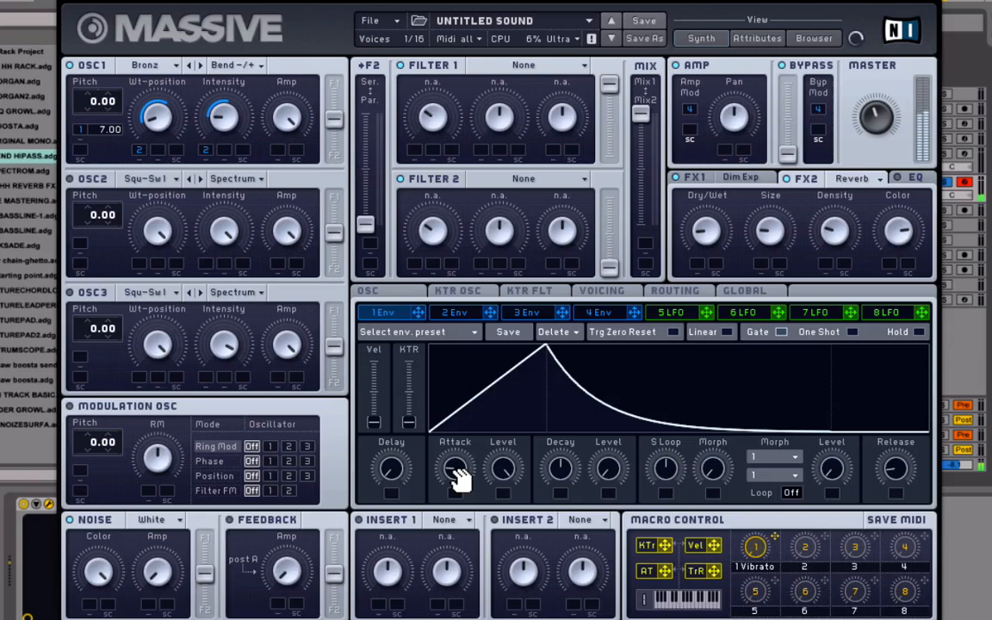
Modulate OSC1's pitch by -12.00 with envelope 3, and give that envelope a slightly higher decay level and a longer attack
left_click(529, 313)
left_click_drag(82, 146, 100, 162)
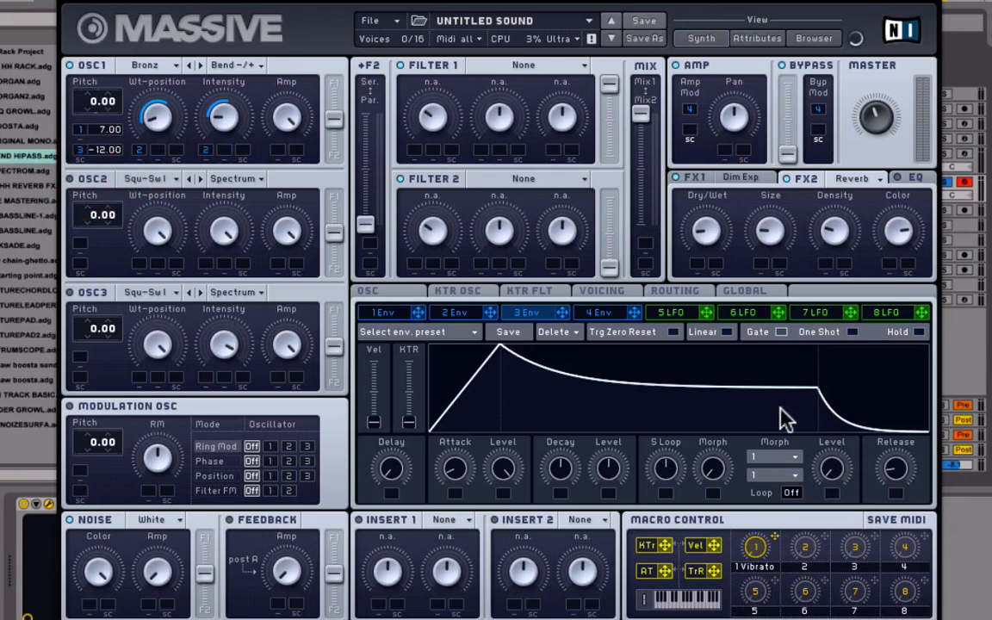
left_click(538, 312)
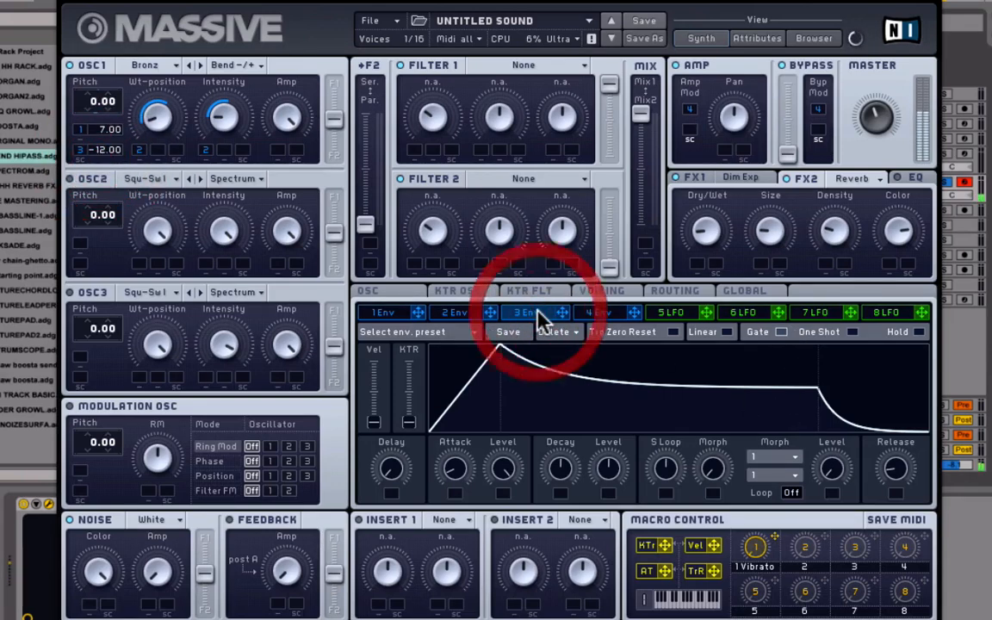
left_click_drag(608, 466, 596, 588)
left_click_drag(607, 466, 619, 392)
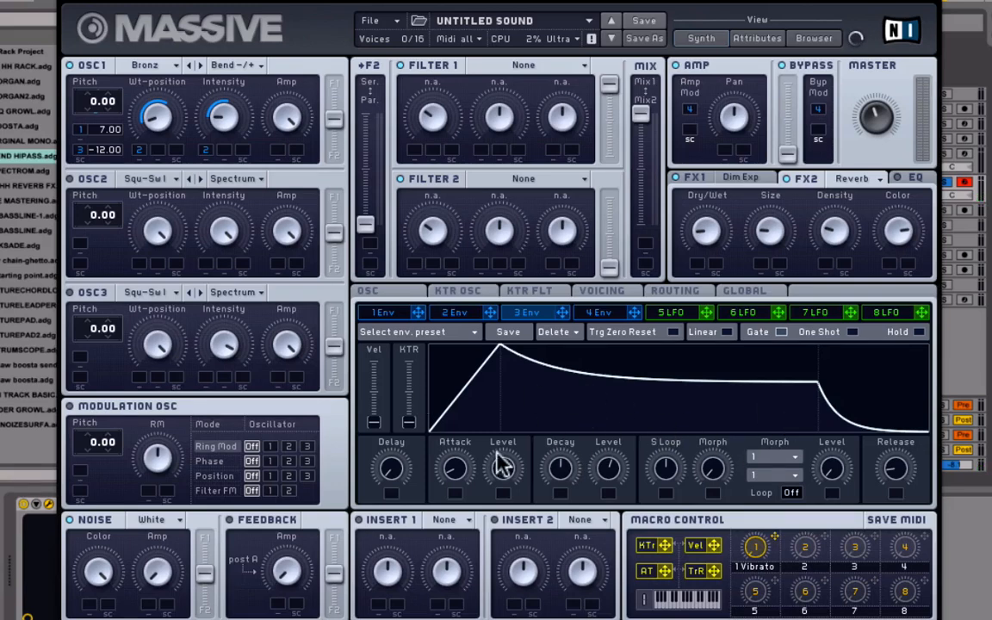
mouse_move(454, 469)
left_mouse_down()
mouse_move(454, 438)
mouse_move(456, 453)
left_mouse_up()
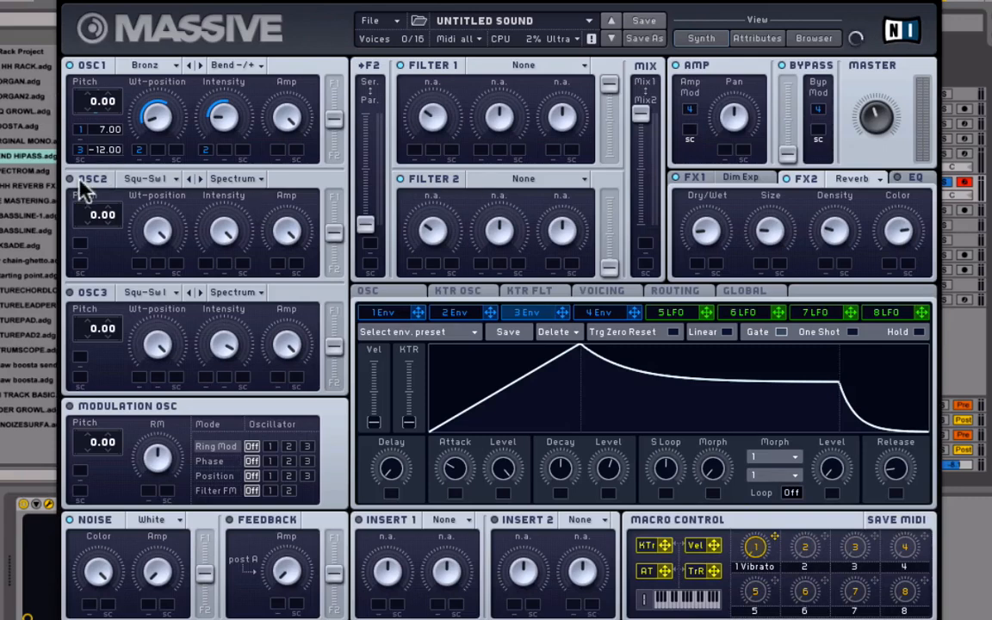
Set OSC2 to Bend -/+ mode and step through its wavetables to Cica
left_click(235, 179)
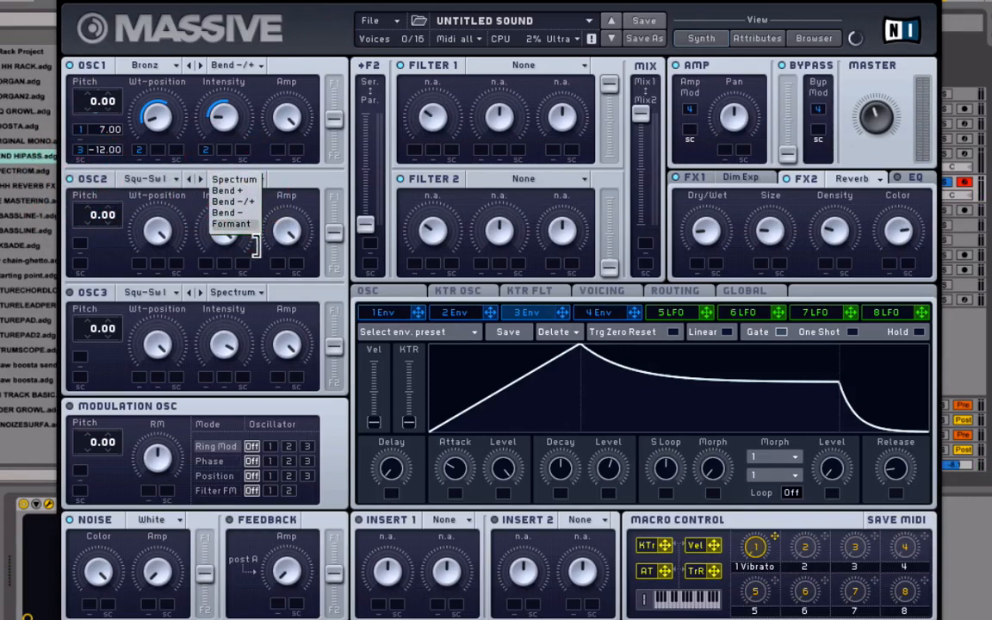
left_click(245, 203)
left_click(191, 179)
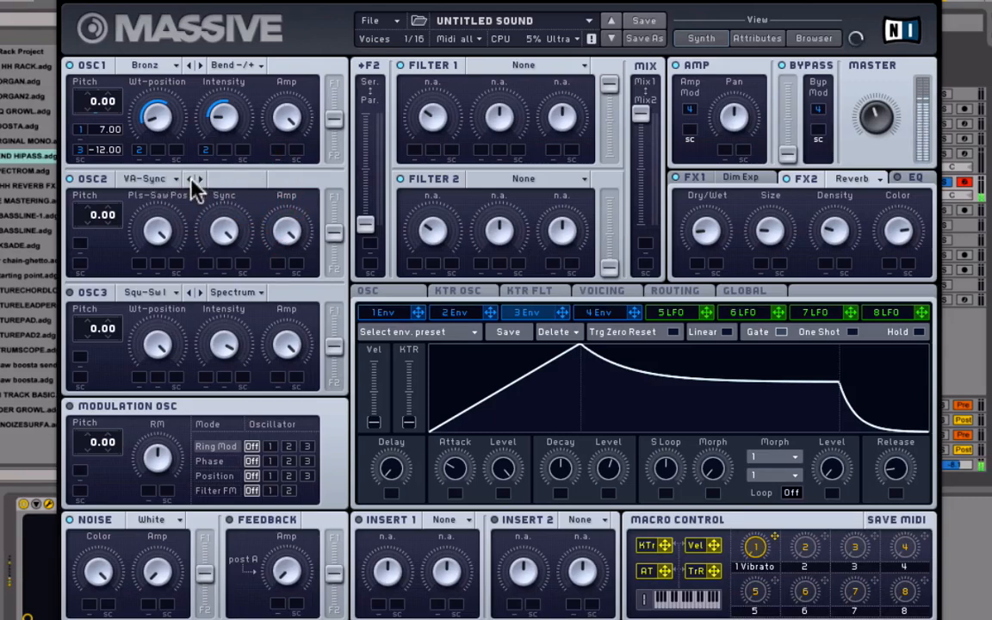
left_click(191, 180)
left_click(191, 179)
left_click(192, 180)
left_click(192, 180)
left_click(200, 180)
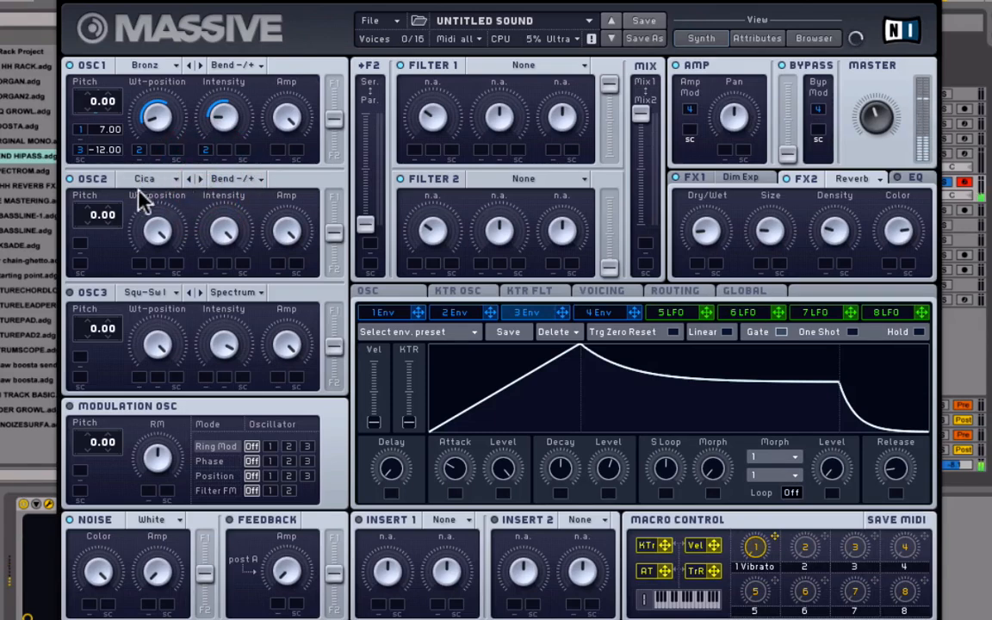
Modulate OSC2's pitch by 7.00 with envelope 1 and by -12.00 with envelope 3
left_click_drag(422, 316, 80, 243)
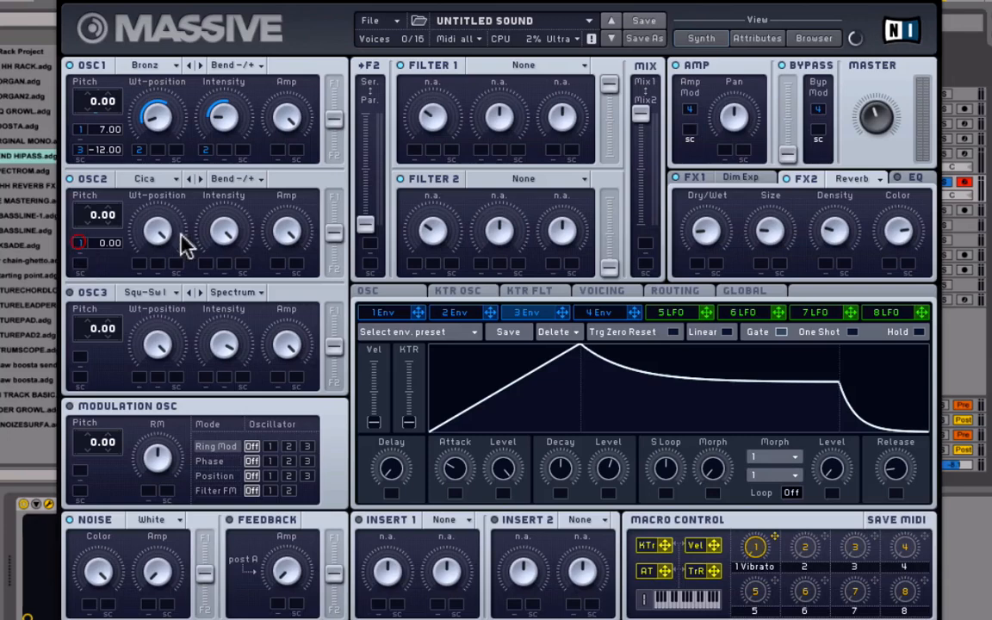
left_click_drag(569, 317, 118, 235)
left_click_drag(99, 276, 102, 287)
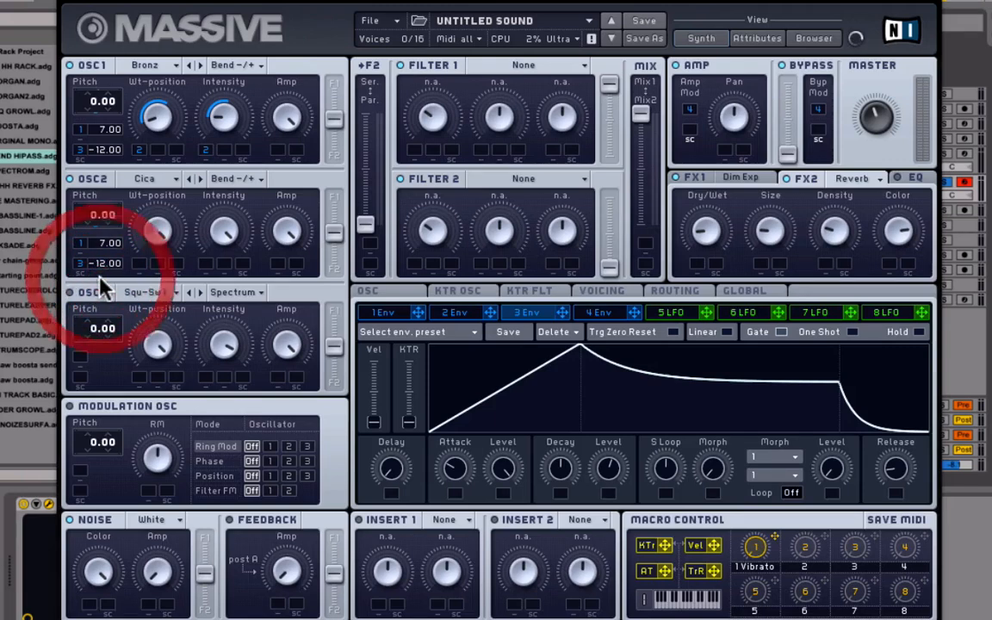
Try different Wt-position and Intensity settings on OSC2 with the Cica wavetable
left_click_drag(289, 231, 287, 187)
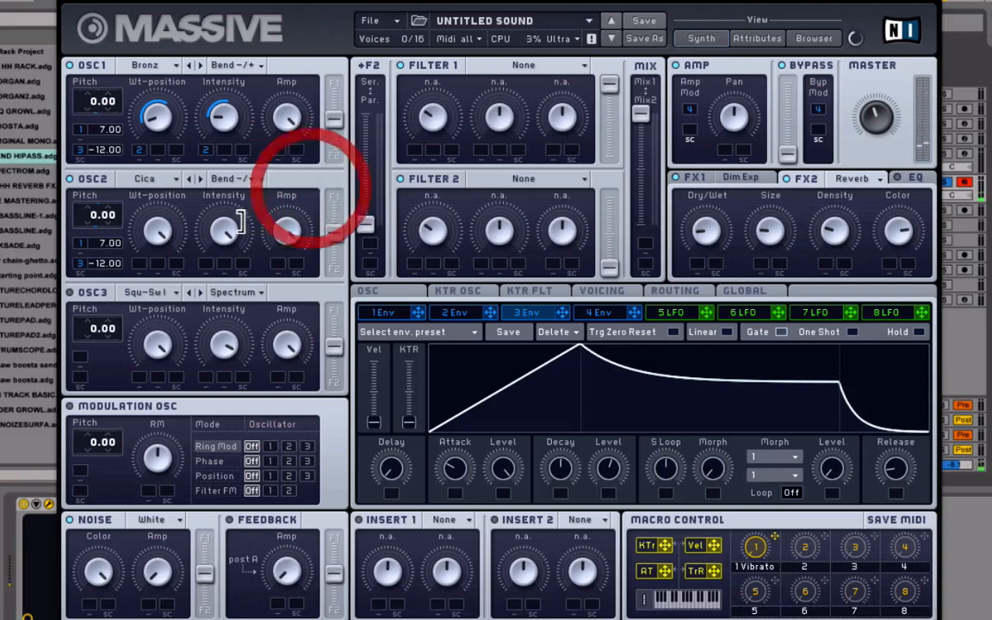
left_click(224, 336)
left_click_drag(224, 329, 271, 137)
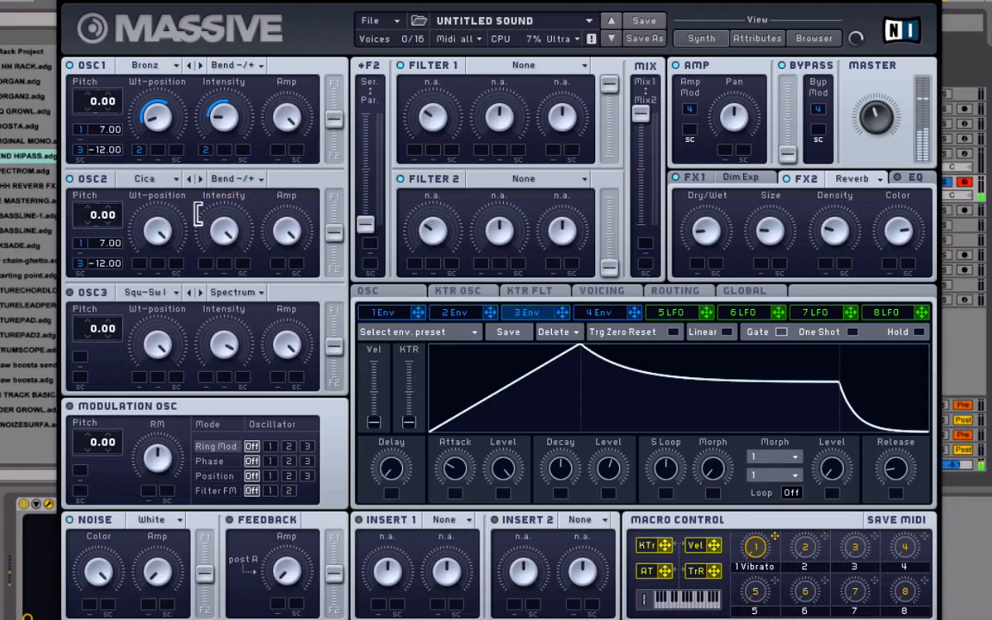
left_click_drag(142, 231, 177, 206)
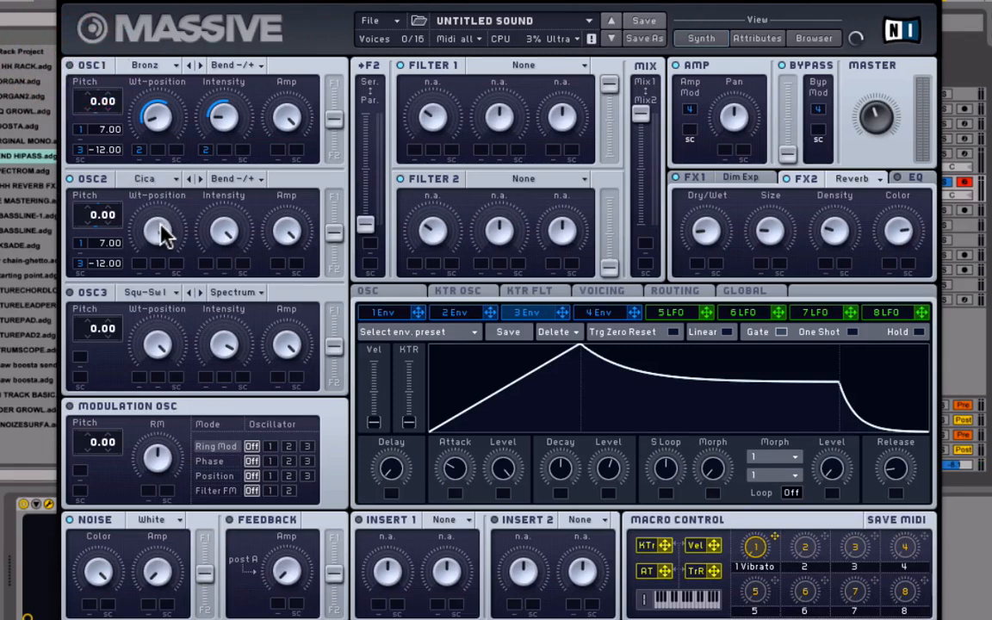
left_click_drag(161, 225, 225, 97)
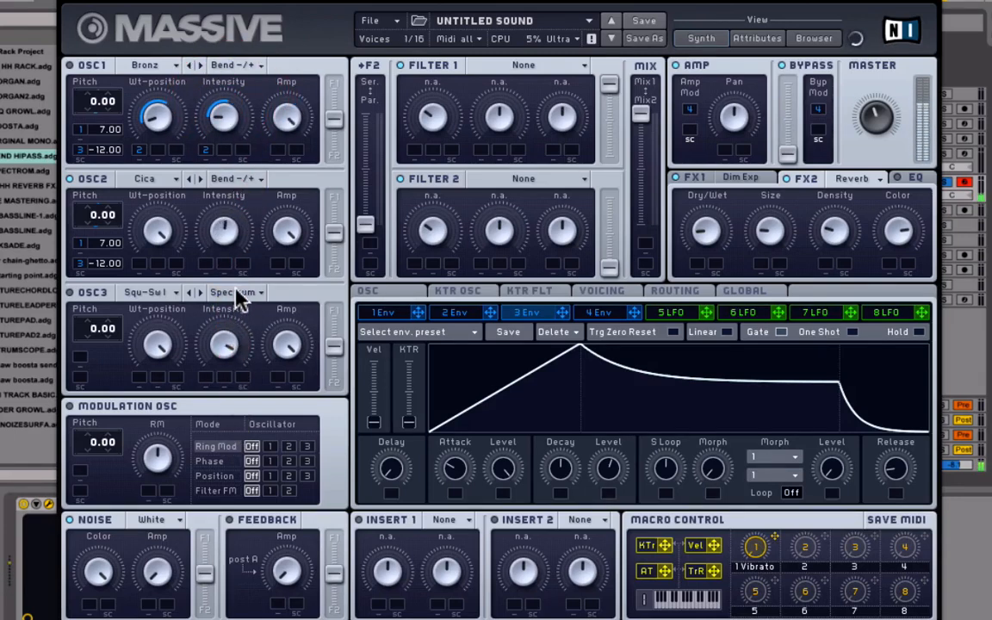
left_click(223, 346)
Step through OSC2's wavetables in both directions and settle on Chrom
left_click(189, 179)
left_click(188, 178)
left_click(189, 178)
left_click(189, 178)
left_click(188, 178)
left_click(189, 179)
left_click(199, 179)
left_click(189, 178)
left_click(195, 179)
left_click(195, 179)
left_click(195, 179)
left_click(190, 179)
left_click(190, 179)
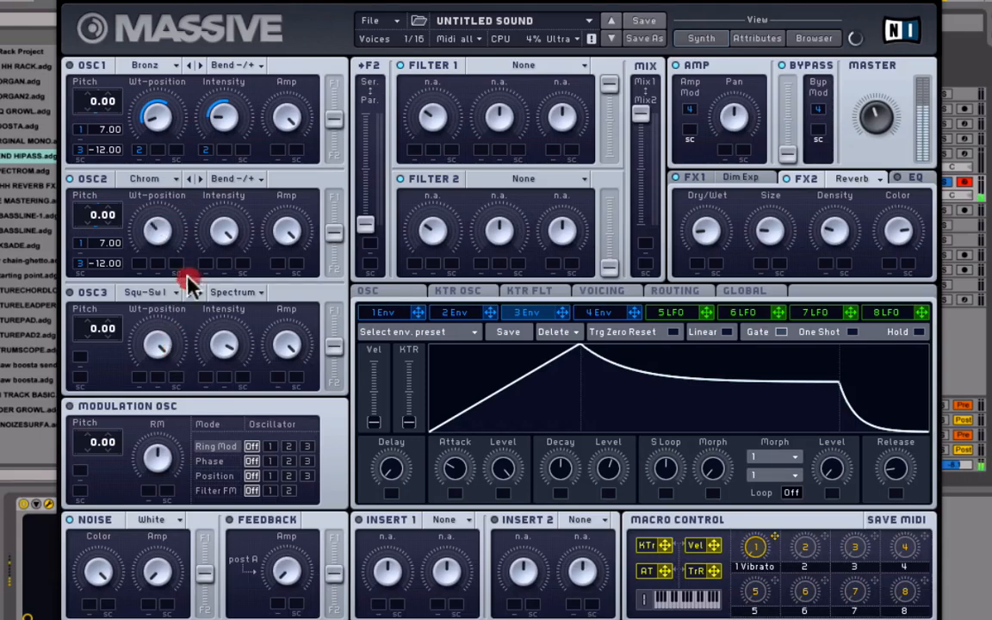
Lower OSC2's Wt-position and modulate it upward with envelope 2
mouse_move(186, 361)
left_mouse_down()
mouse_move(186, 337)
mouse_move(187, 373)
left_mouse_up()
left_click_drag(92, 217, 95, 192)
left_click_drag(89, 233, 95, 211)
left_click(158, 231)
mouse_move(160, 233)
left_mouse_down()
mouse_move(179, 186)
mouse_move(208, 177)
mouse_move(205, 137)
mouse_move(180, 227)
mouse_move(184, 209)
left_mouse_up()
left_click_drag(489, 310, 138, 250)
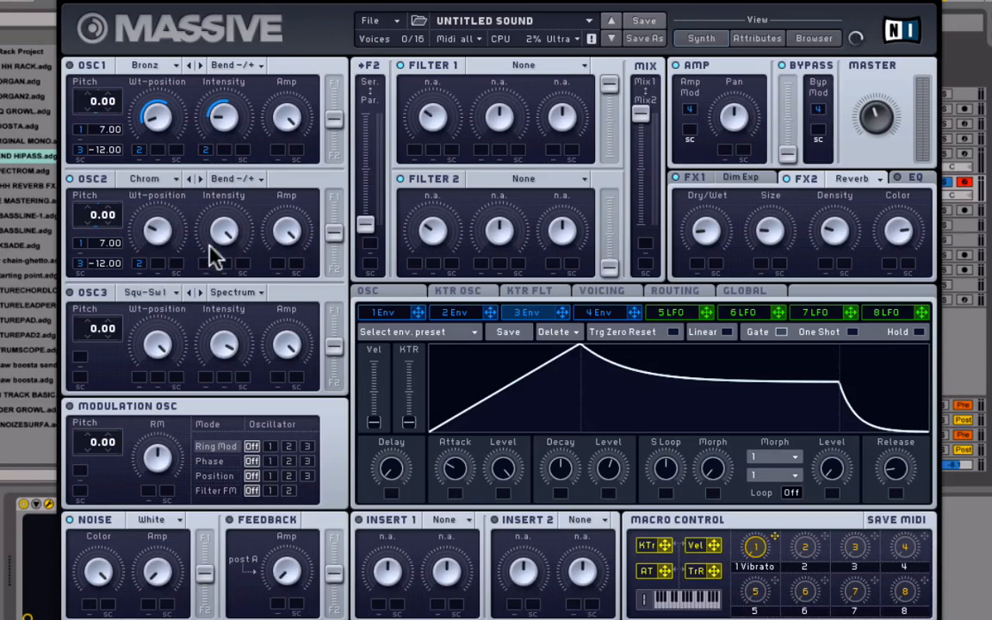
left_click_drag(139, 266, 161, 228)
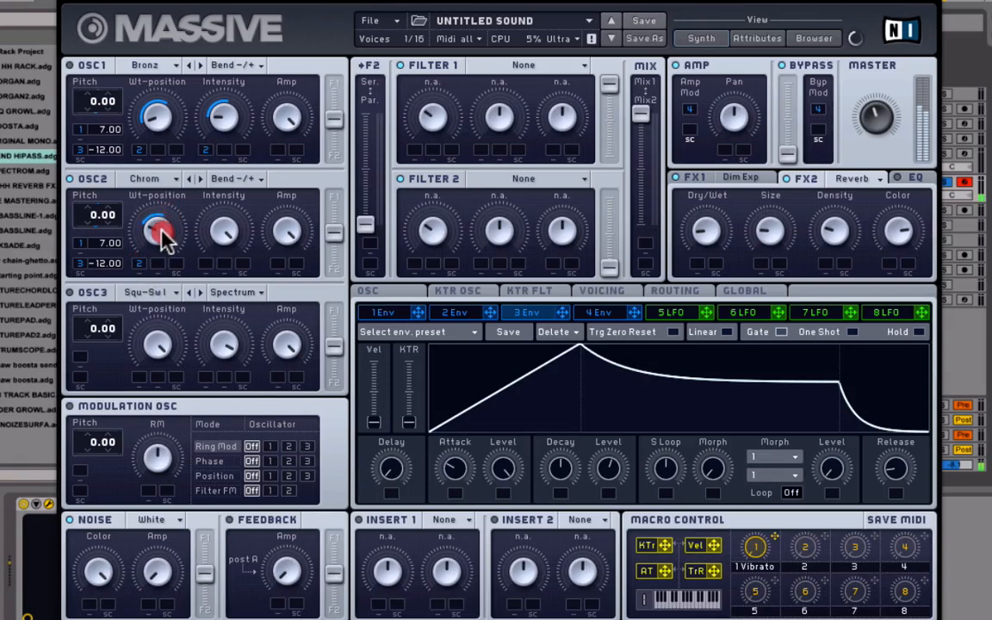
Try envelope 3 on OSC2's Wt-position, replace it with envelope 1, and raise the Wt-position slightly
left_click_drag(421, 314, 151, 267)
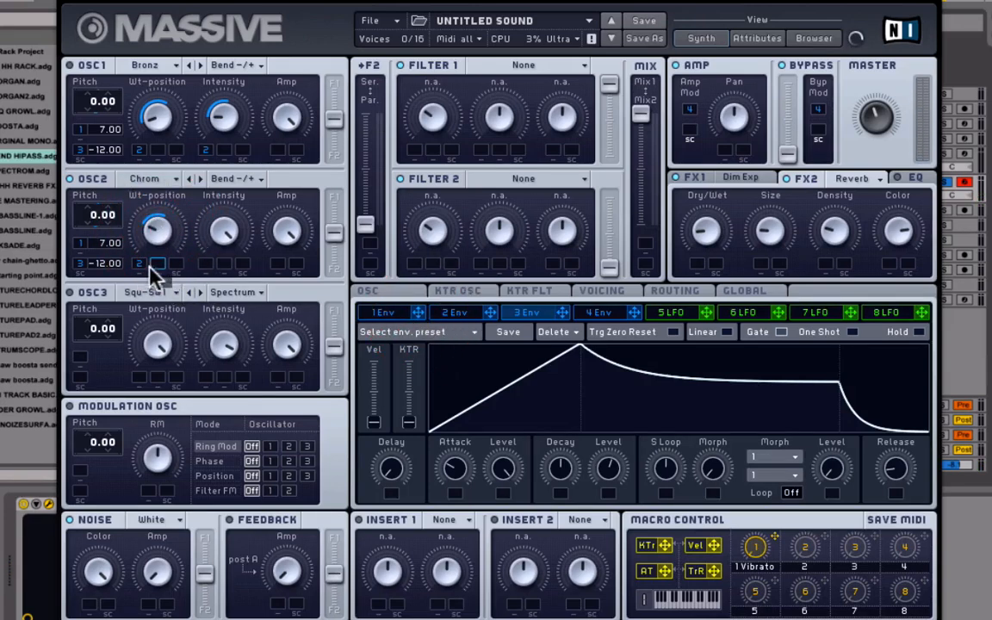
left_click(565, 312)
left_click(143, 263)
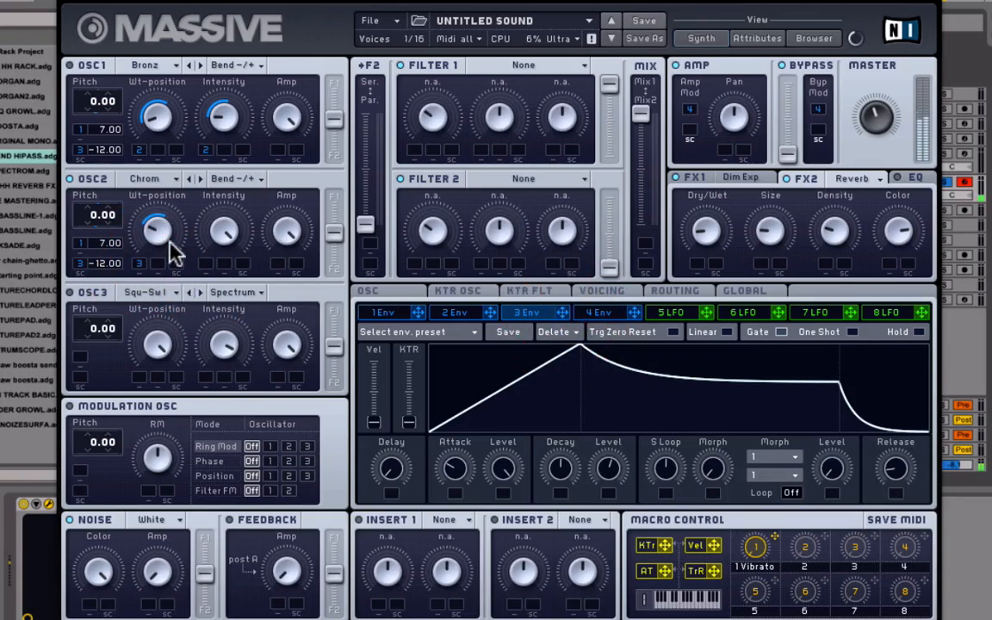
left_click(421, 315)
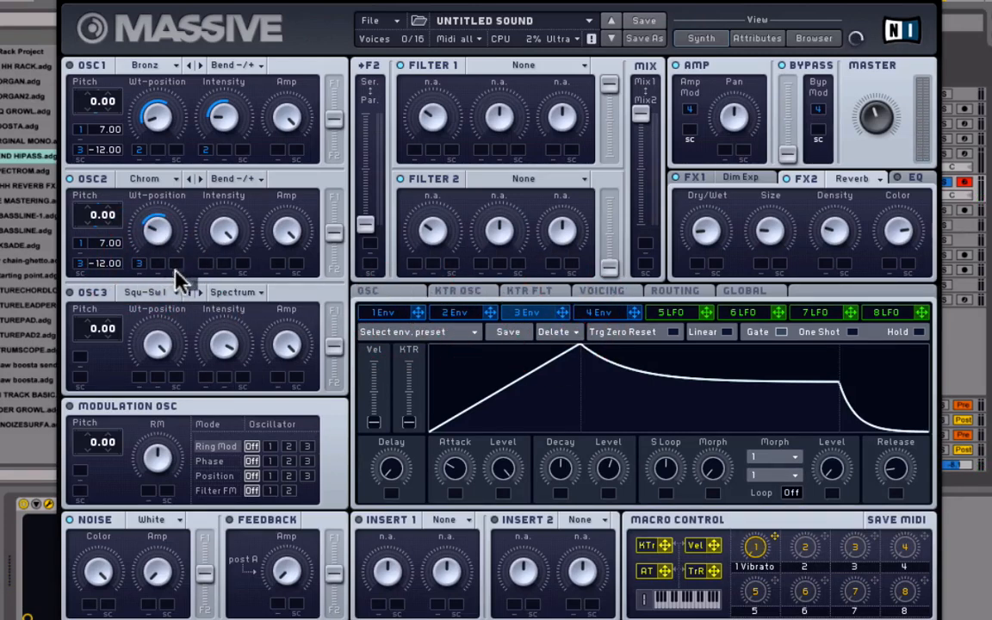
left_click(142, 264)
mouse_move(158, 231)
left_mouse_down()
mouse_move(165, 212)
mouse_move(161, 231)
left_mouse_up()
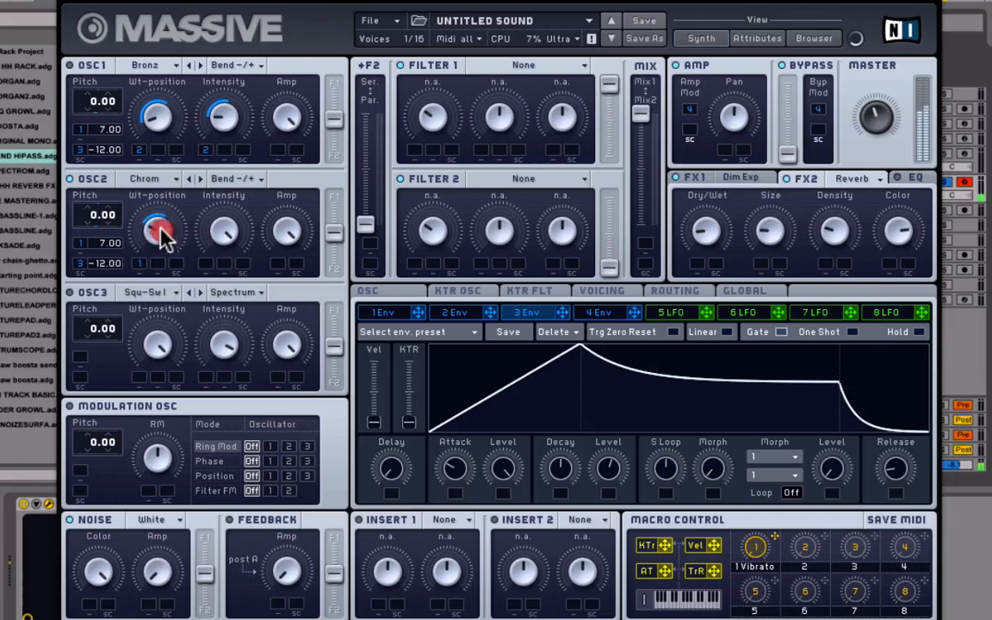
Reduce OSC2's Intensity and modulate it downward over a wide range with LFO 5
left_click_drag(224, 229, 231, 395)
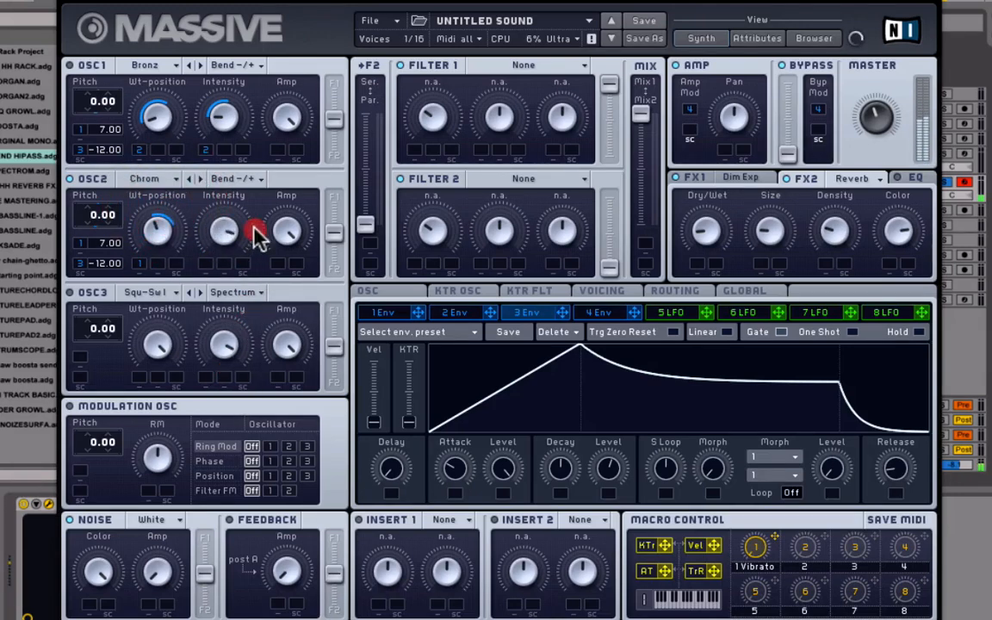
left_click_drag(247, 265, 242, 286)
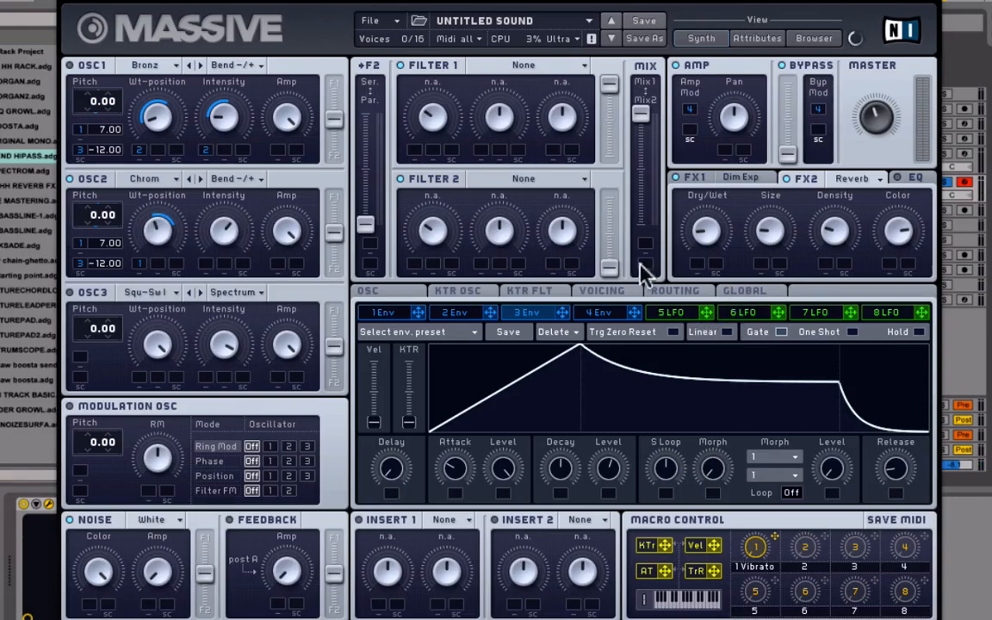
left_click_drag(710, 317, 218, 259)
left_click(679, 311)
mouse_move(205, 262)
left_mouse_down()
mouse_move(206, 353)
mouse_move(179, 472)
left_mouse_up()
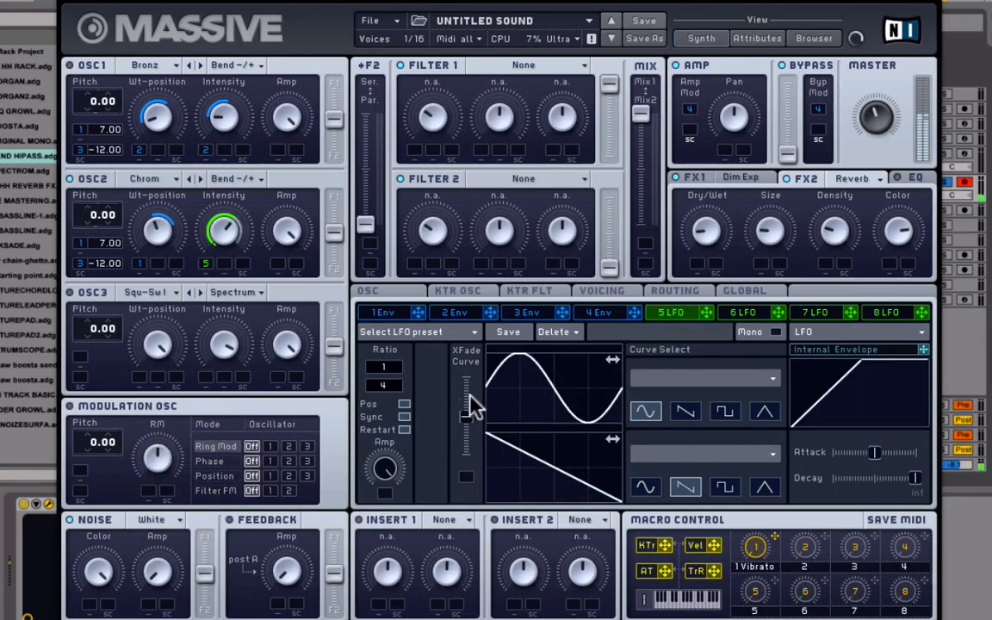
Set LFO 5's ratio to 1/8, keep a sine first curve, shift the crossfade slightly, and choose a triangle second curve
left_click_drag(402, 383, 400, 396)
left_click(724, 412)
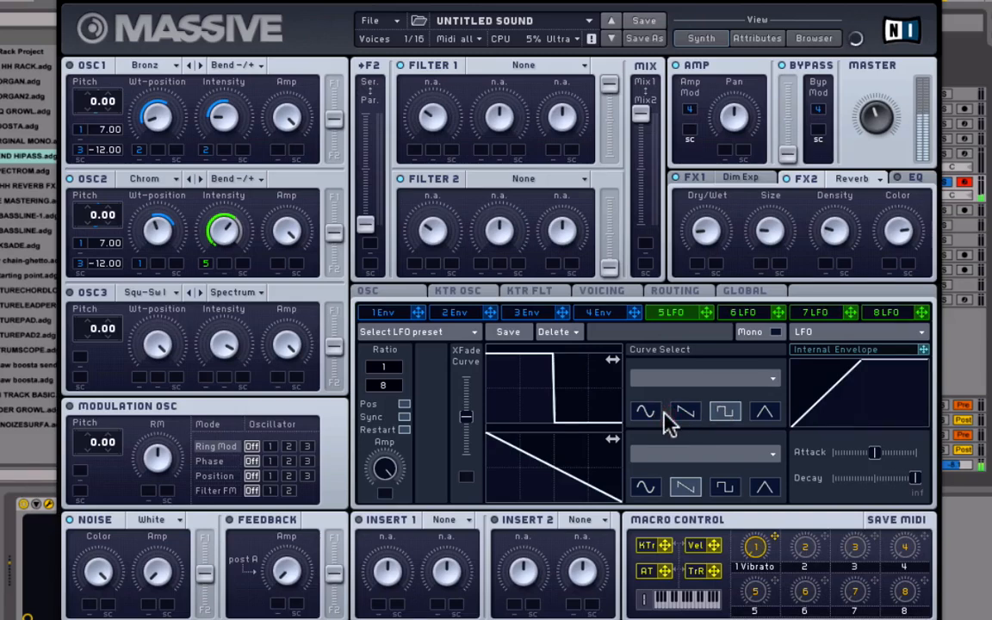
left_click(687, 413)
left_click(644, 414)
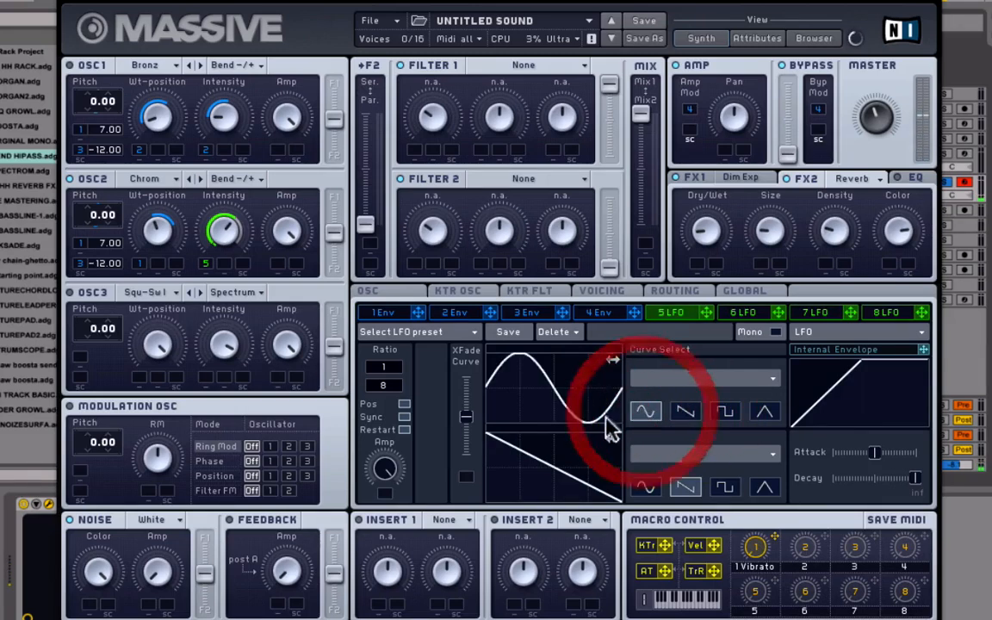
mouse_move(465, 420)
left_mouse_down()
mouse_move(466, 317)
mouse_move(465, 462)
mouse_move(465, 391)
mouse_move(465, 424)
mouse_move(466, 414)
left_mouse_up()
left_click(724, 488)
left_click(764, 490)
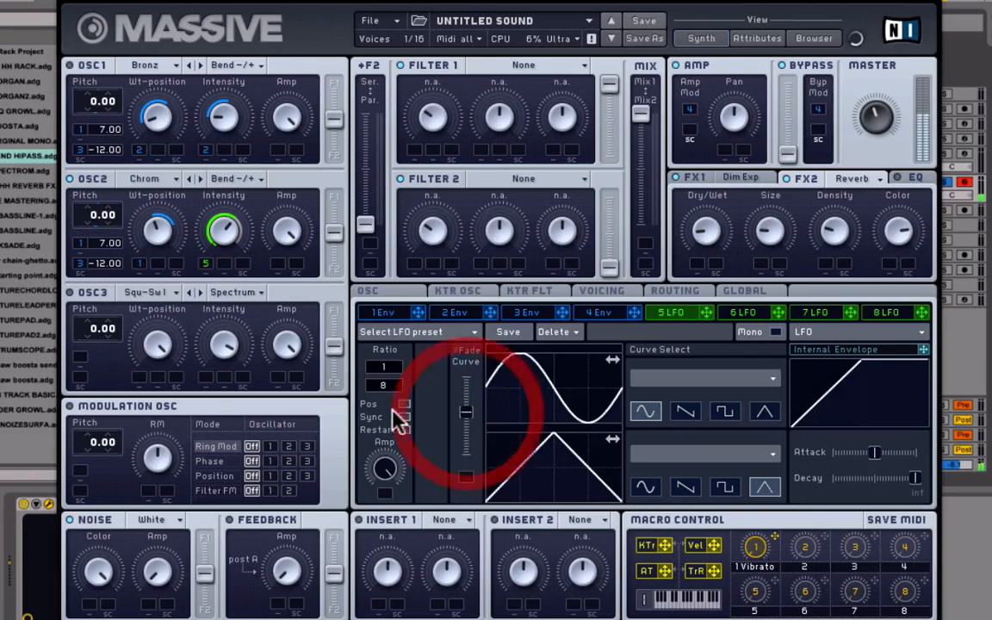
Set LFO 5's ratio to 1/1 and raise OSC2's Intensity slightly
left_click_drag(392, 388, 397, 401)
left_click(393, 388)
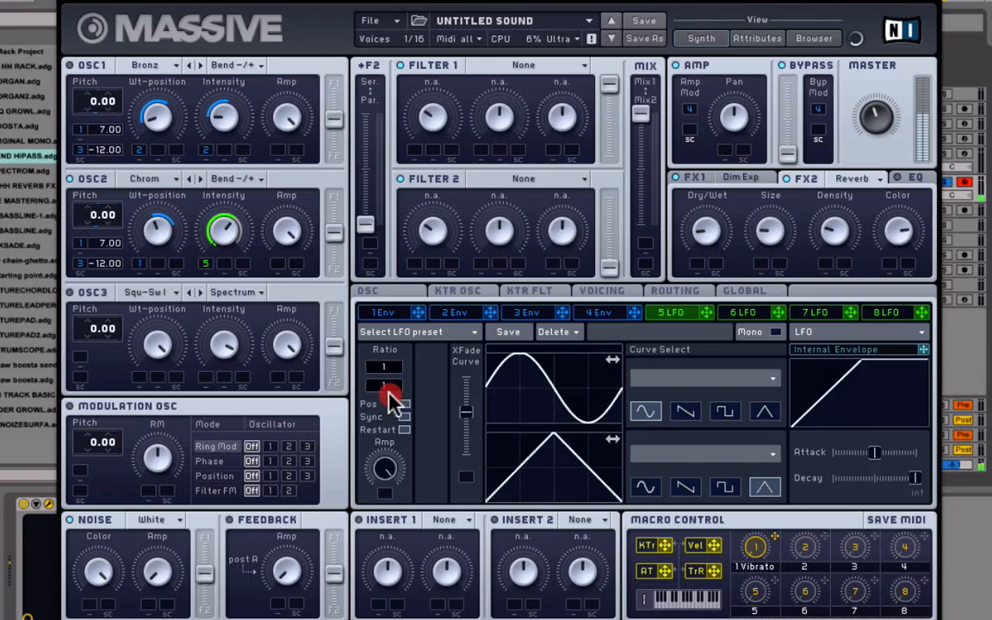
left_click(226, 229)
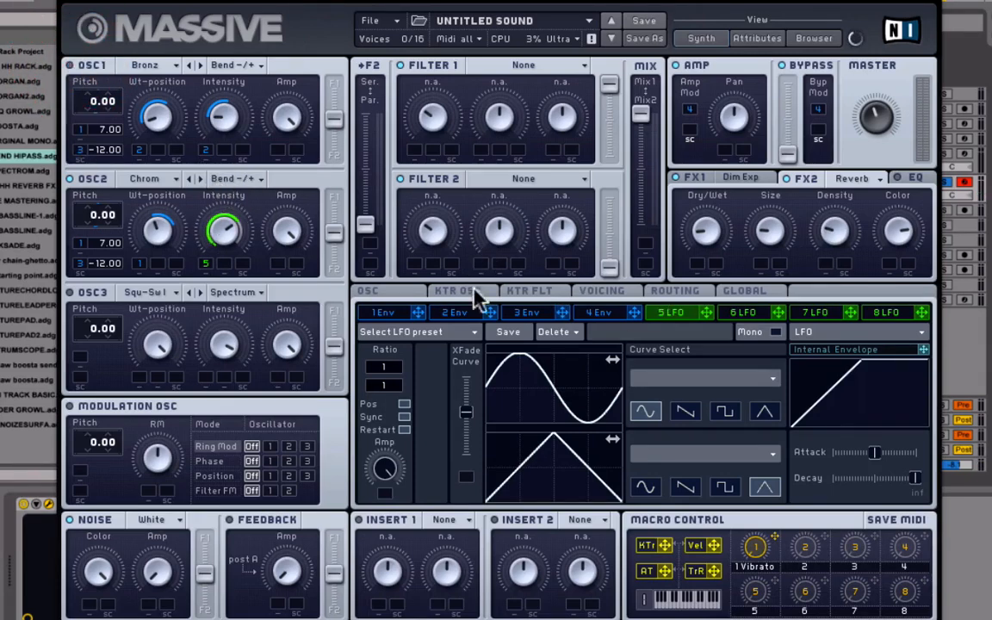
Try envelopes 3 and 2 as the modulator of OSC2's Intensity, and settle on envelope 1
left_click(591, 316)
left_click(553, 316)
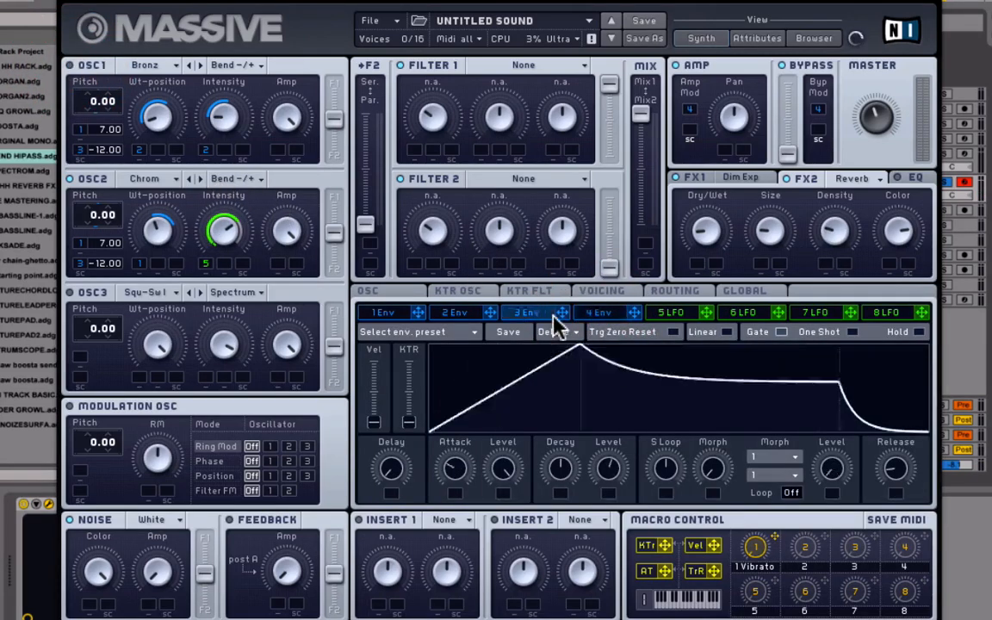
left_click_drag(559, 313, 205, 262)
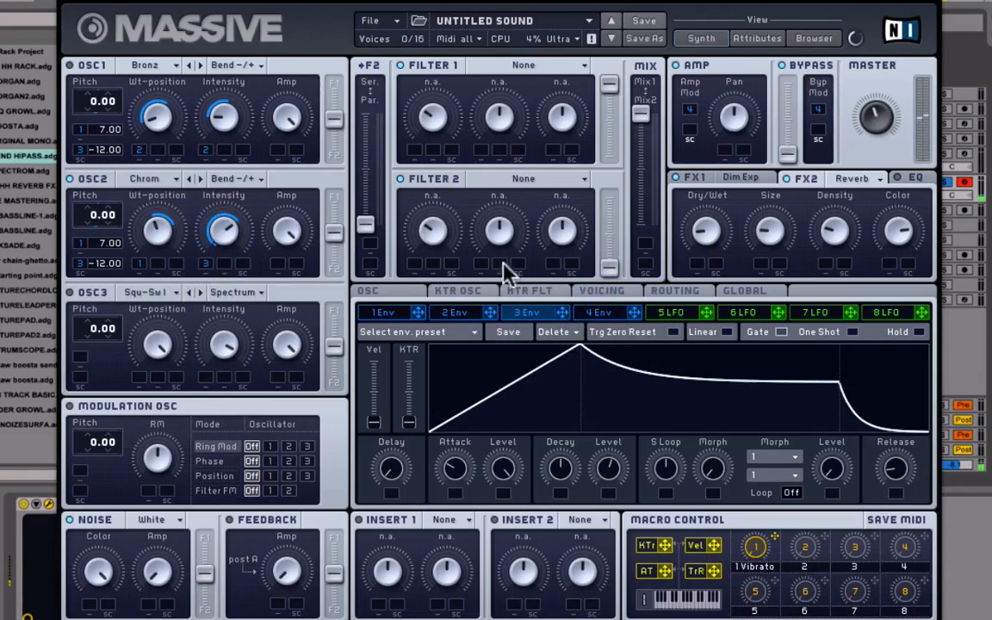
left_click_drag(493, 313, 204, 260)
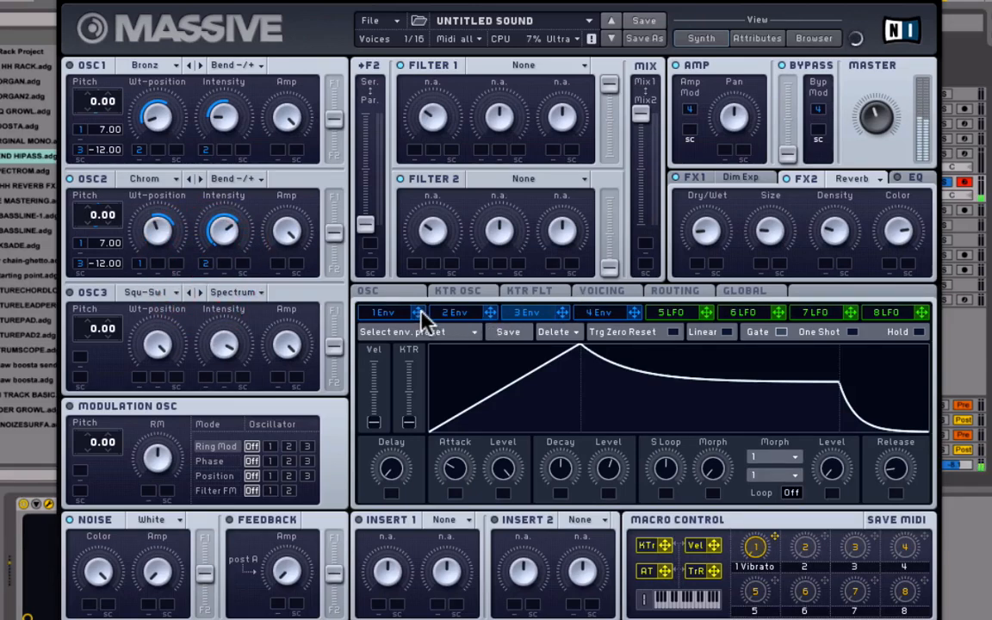
left_click_drag(420, 312, 248, 289)
left_click_drag(205, 262, 205, 263)
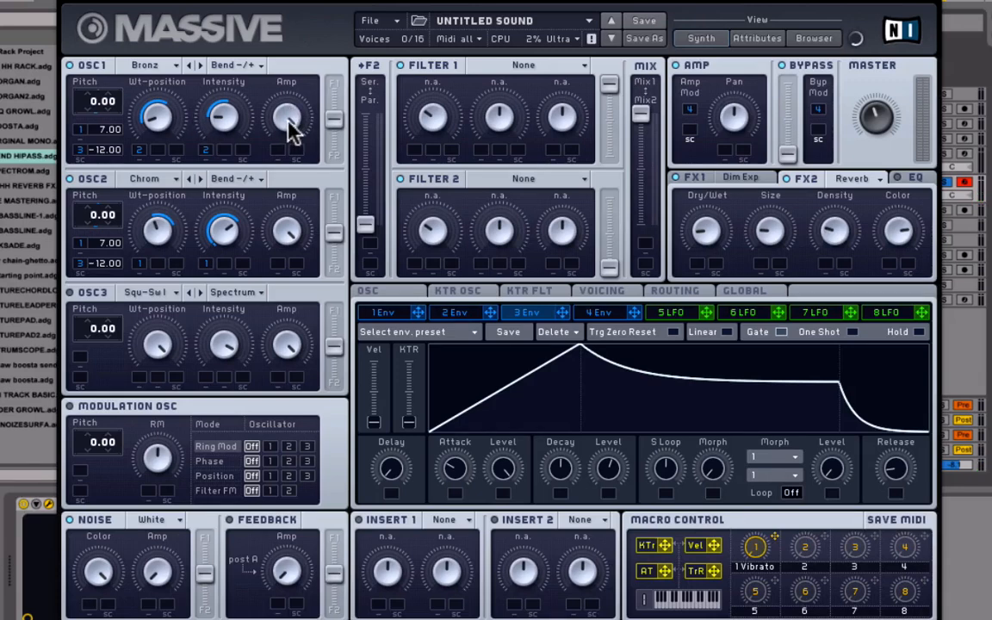
Turn down OSC1's Amp level moderately
left_click_drag(284, 114, 293, 181)
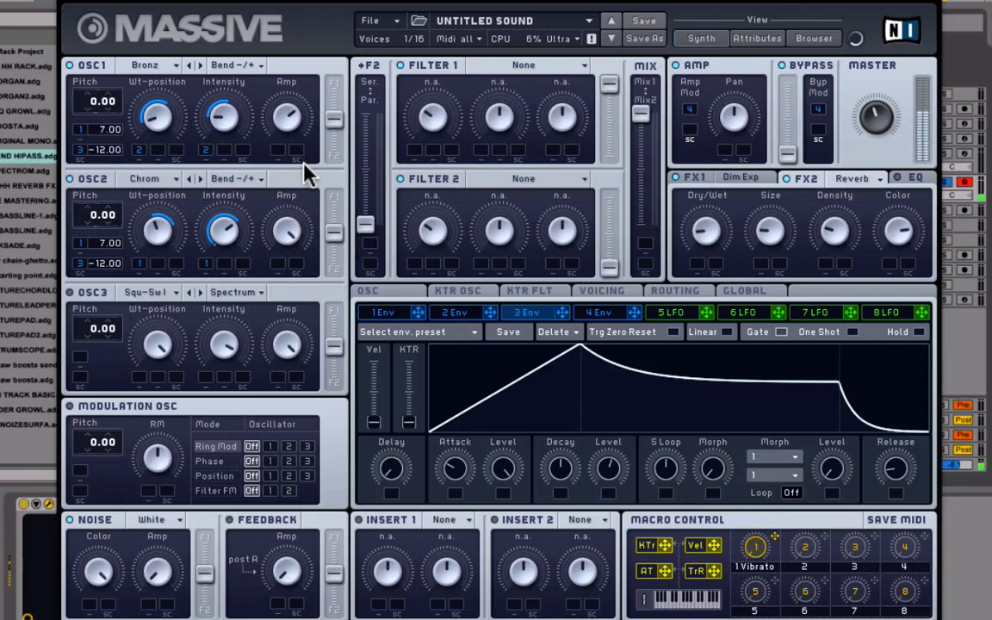